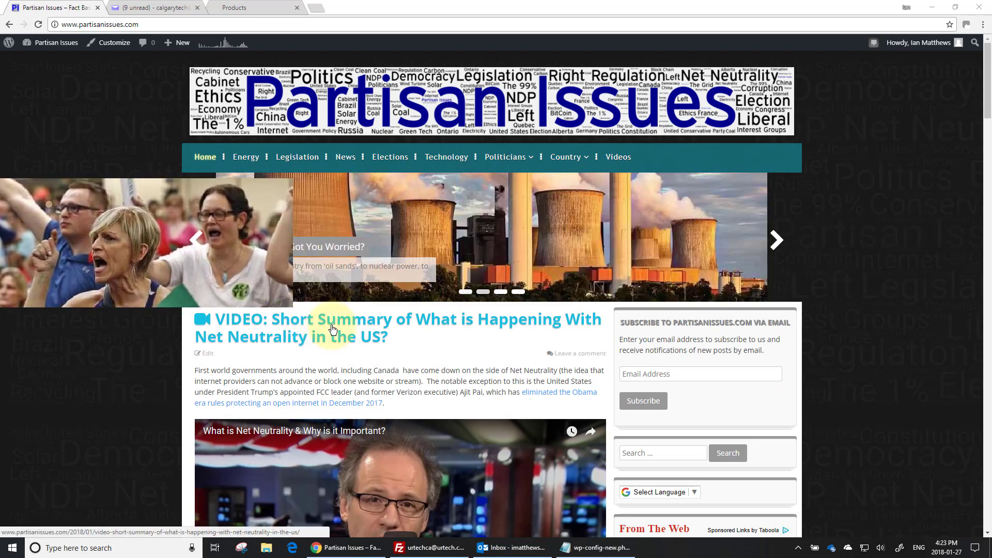
# Step: Open the Net Neutrality video post, then load the Legislation, Elections, Technology and Videos category pages
pyautogui.click(37, 23)
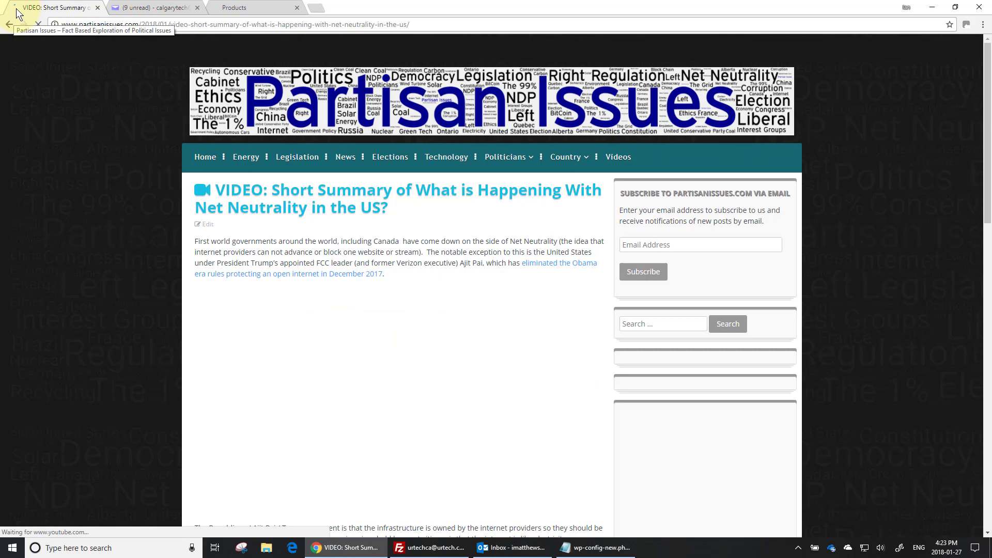
pyautogui.click(306, 161)
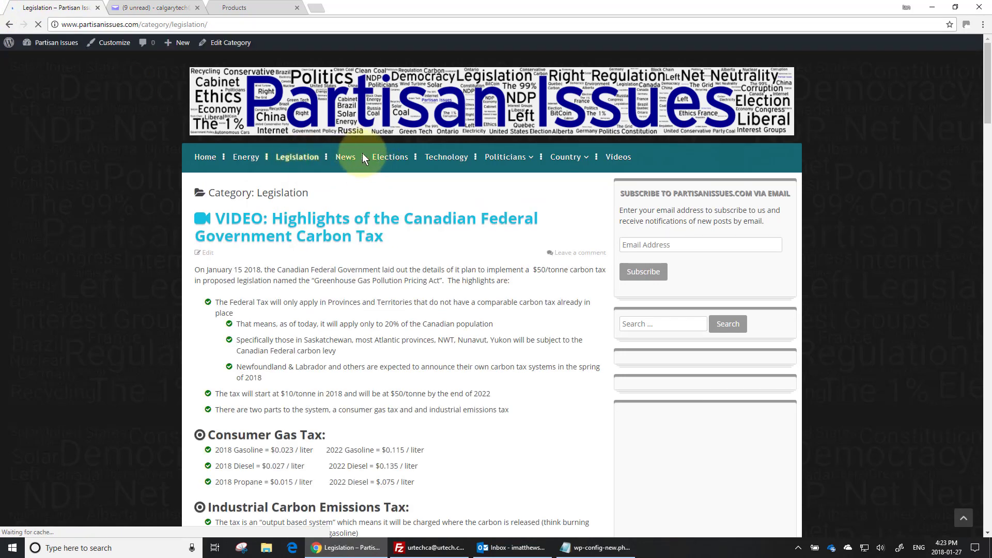
pyautogui.click(379, 160)
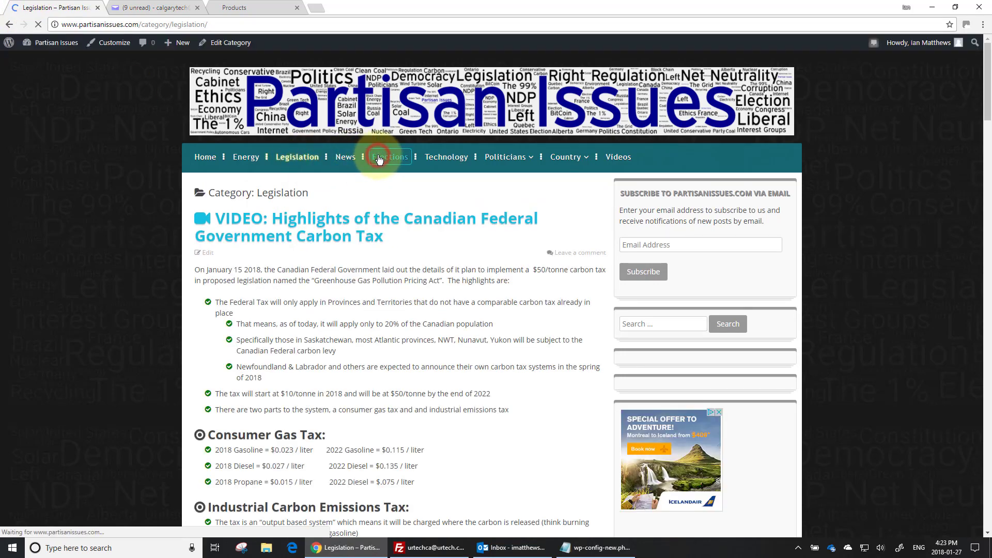
pyautogui.click(453, 162)
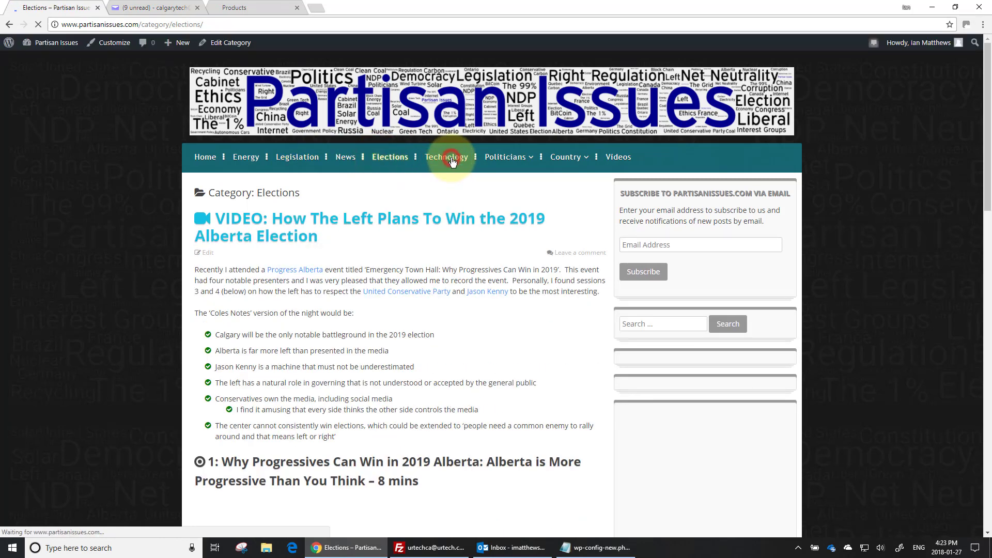
pyautogui.click(620, 159)
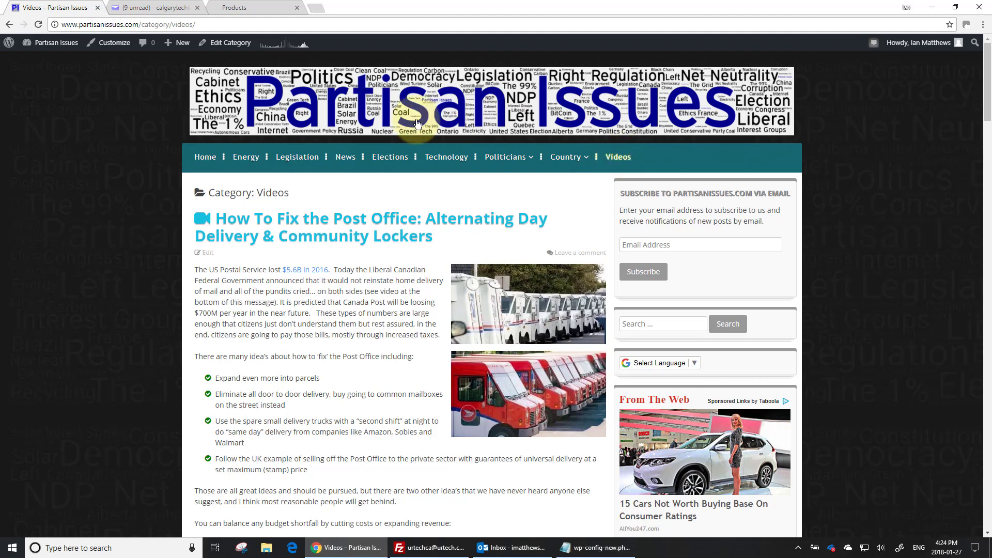
# Step: Go to the MySQL database list for the Deluxe Web Hosting Linux plan
pyautogui.click(250, 6)
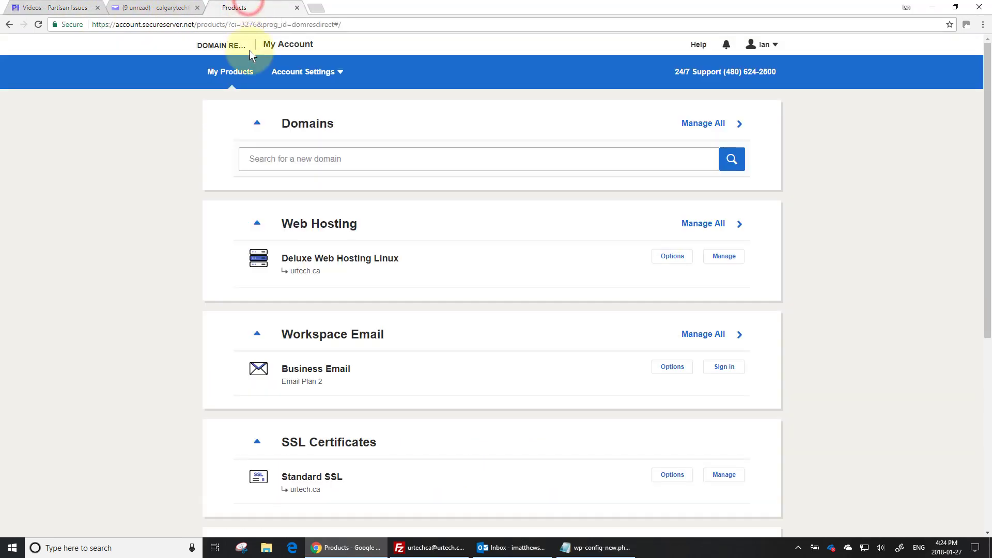
pyautogui.click(725, 256)
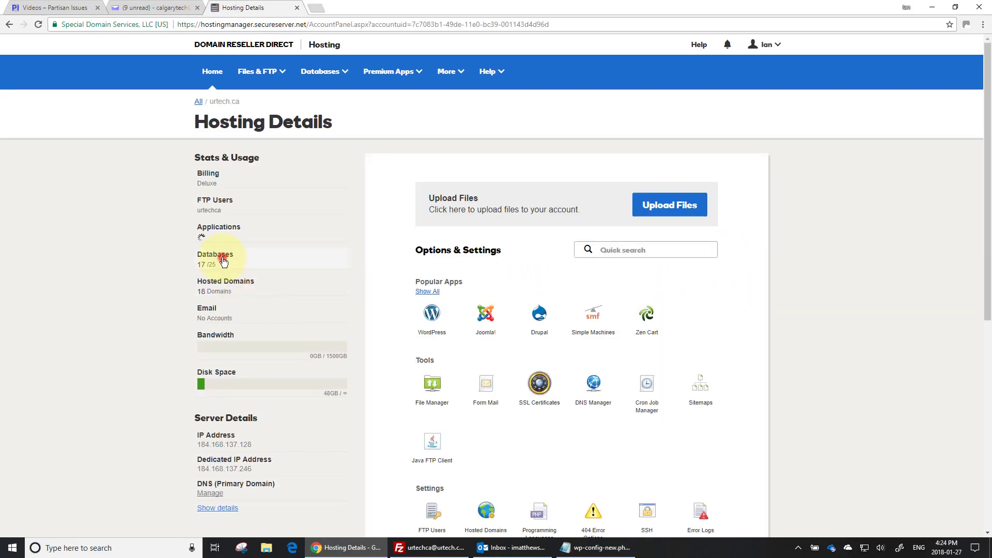
pyautogui.click(221, 256)
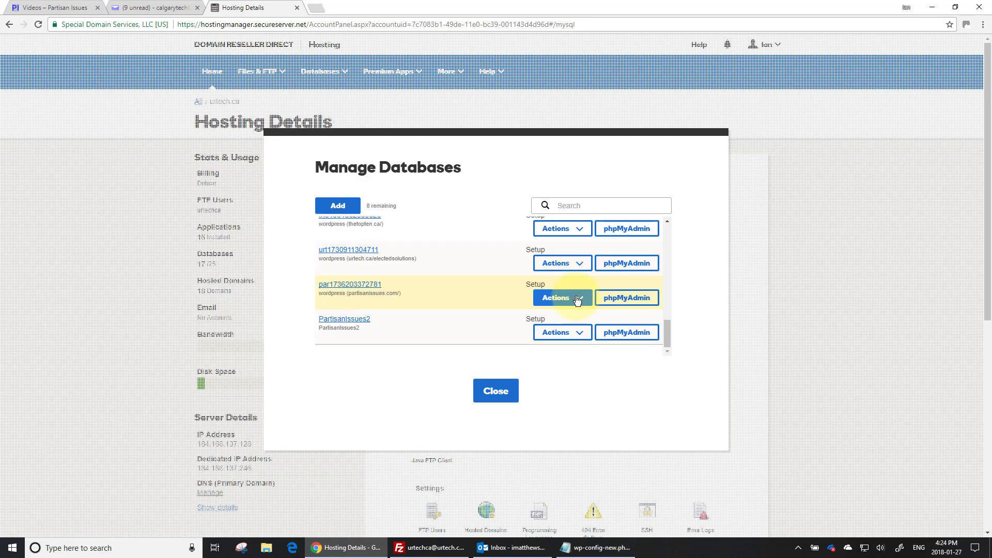
pyautogui.click(575, 298)
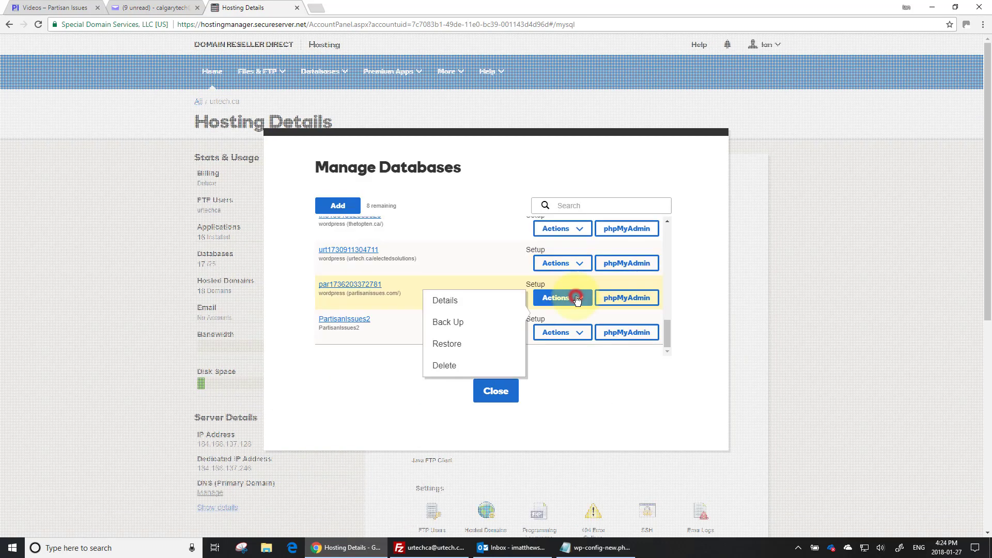
pyautogui.click(453, 302)
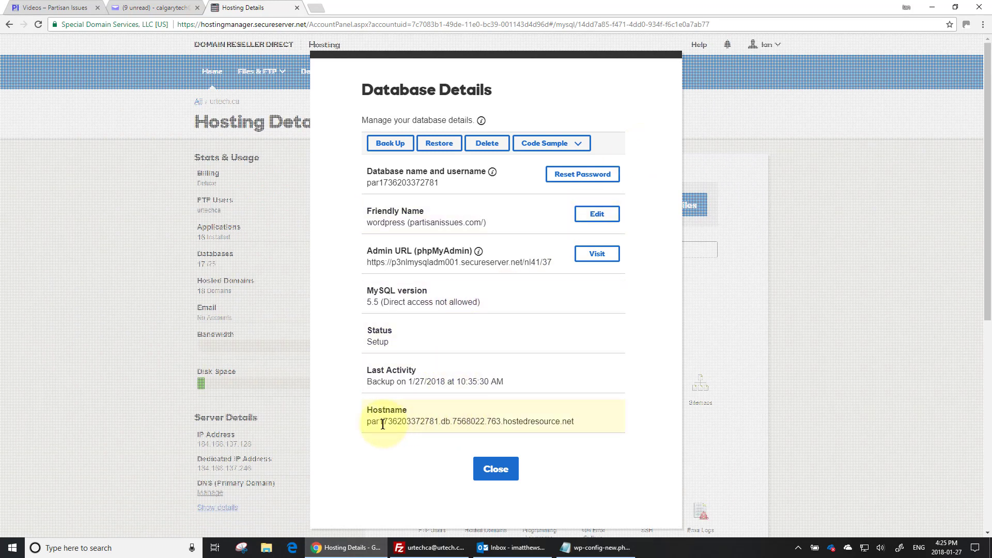
pyautogui.moveTo(388, 421); pyautogui.dragTo(531, 422)
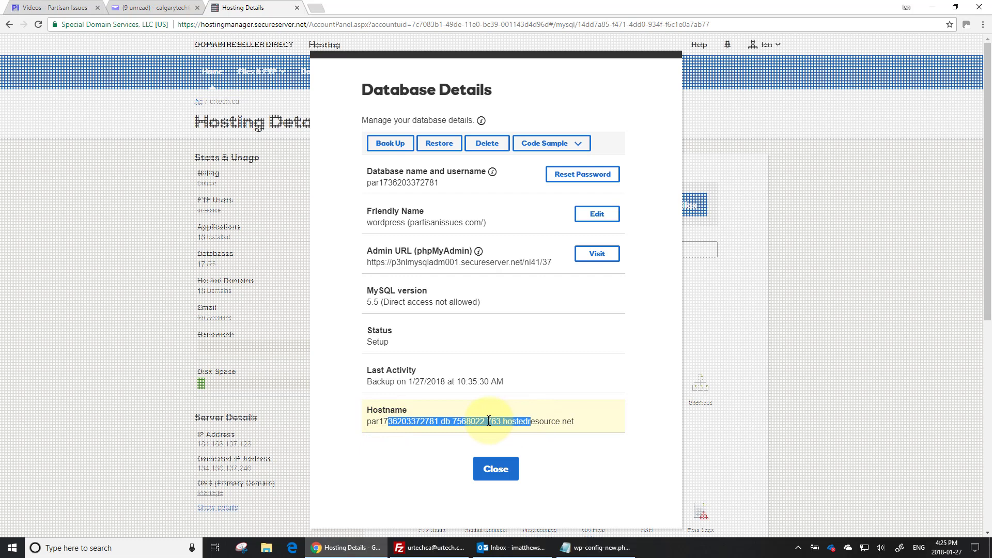
pyautogui.moveTo(392, 262); pyautogui.dragTo(461, 262)
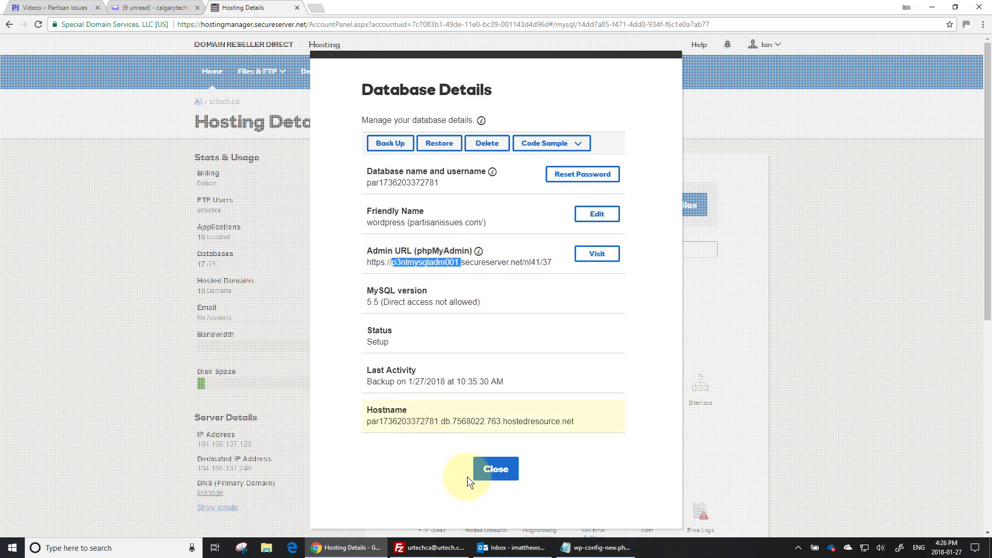
# Step: Close the database dialogs, check System Processes, then return to the top of Hosting Details
pyautogui.click(497, 470)
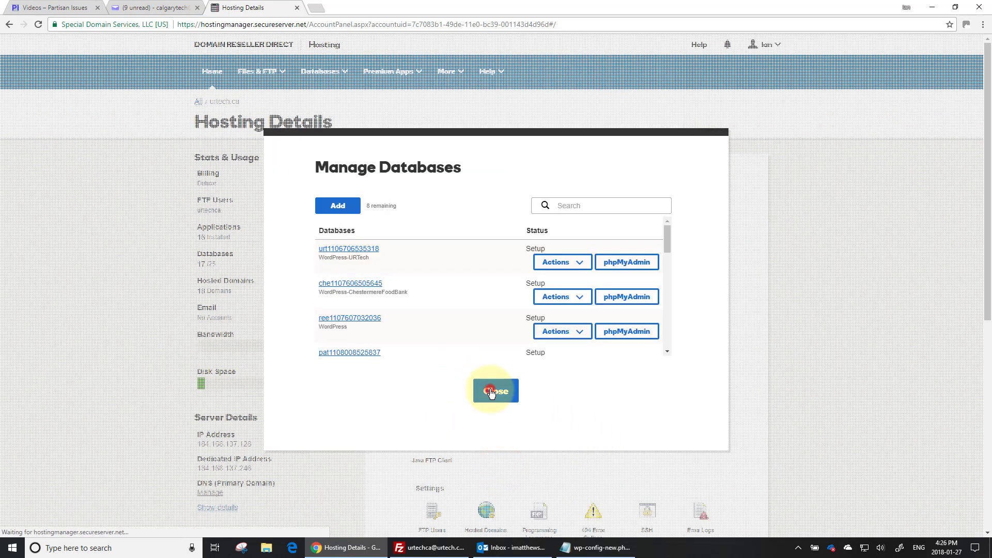
pyautogui.click(493, 391)
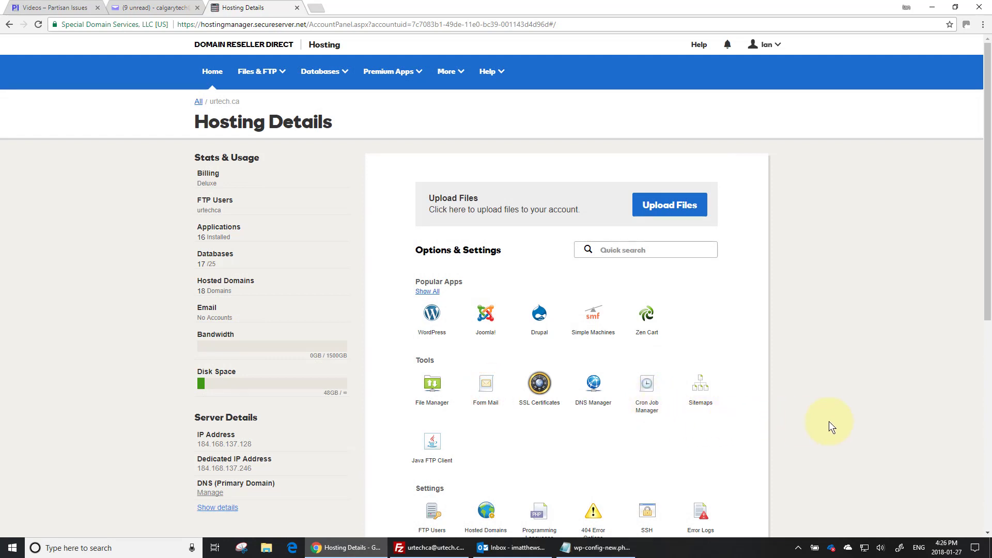
pyautogui.scroll(-7, 836, 419)
pyautogui.click(542, 290)
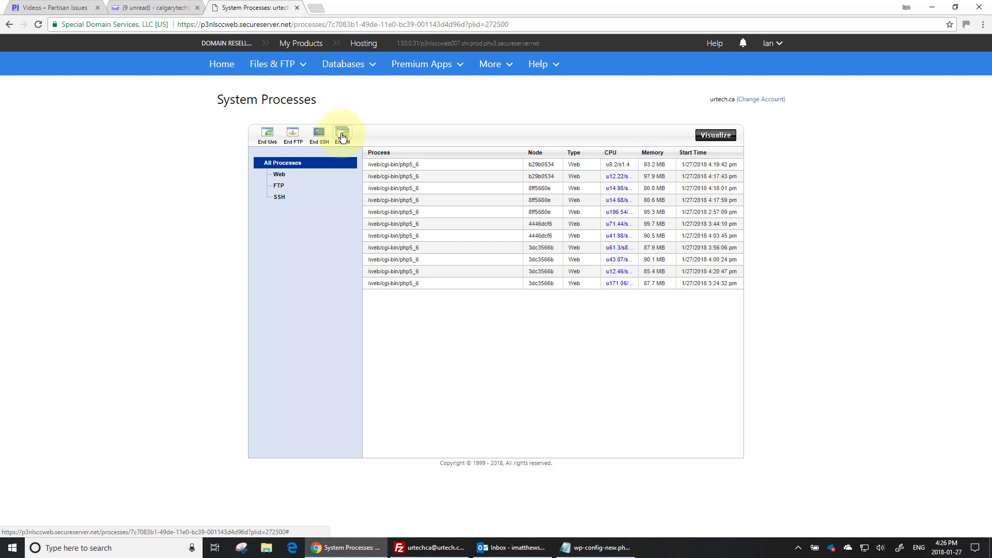
pyautogui.click(10, 25)
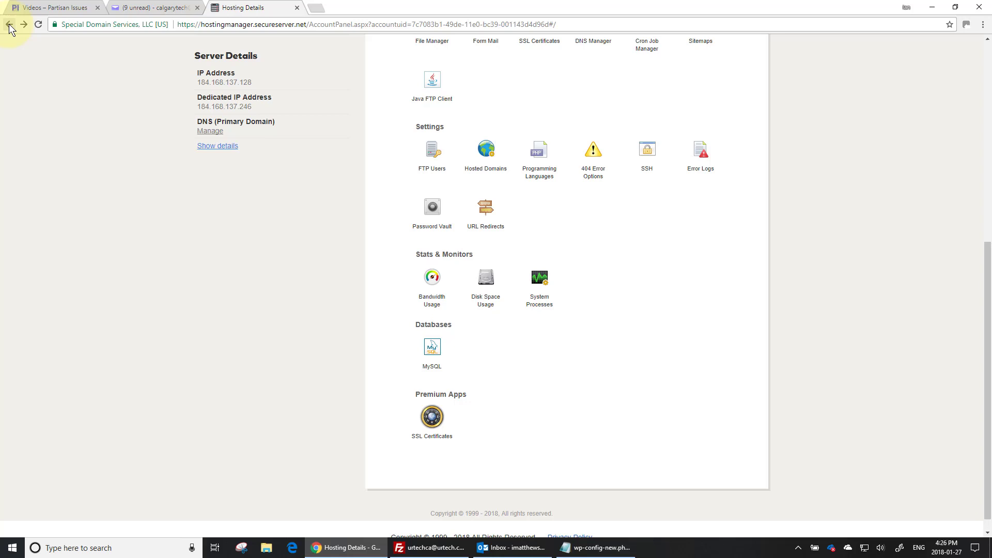
pyautogui.scroll(7, 246, 299)
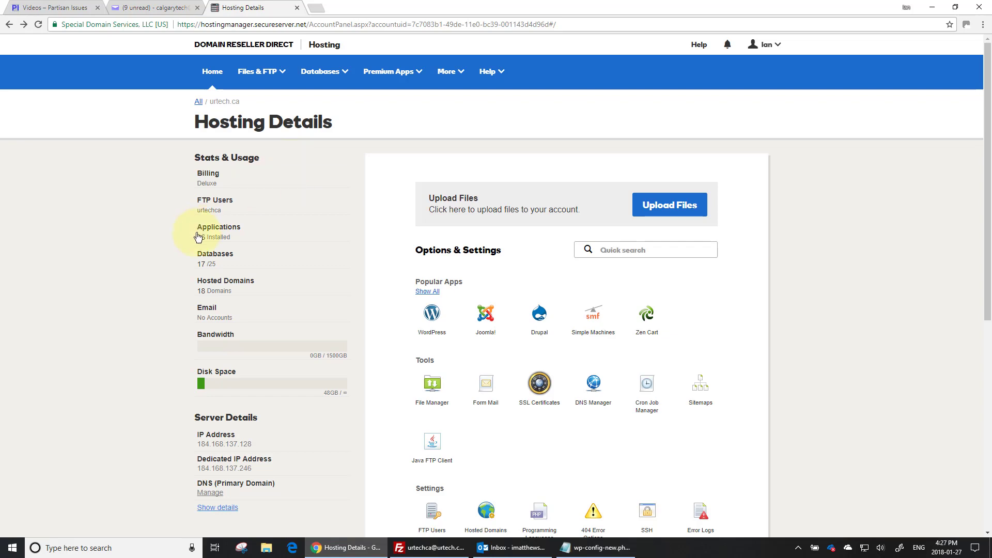
pyautogui.click(206, 259)
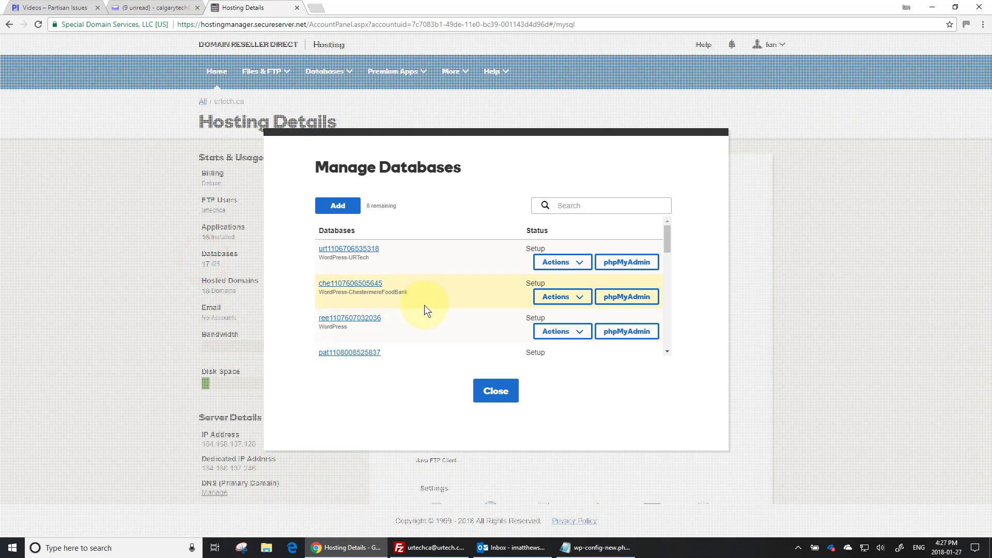
pyautogui.moveTo(667, 230); pyautogui.dragTo(666, 337)
pyautogui.scroll(-2, 569, 310)
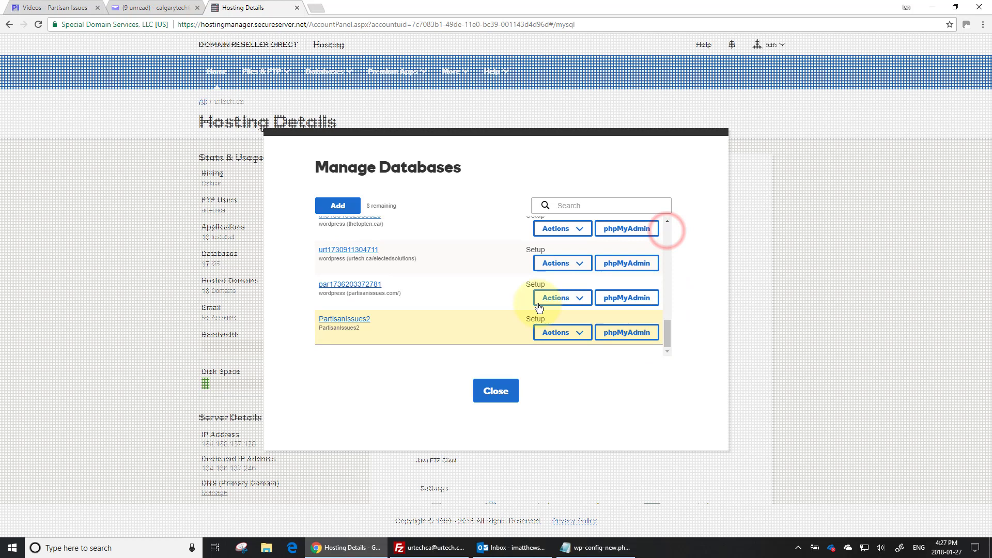
pyautogui.click(560, 299)
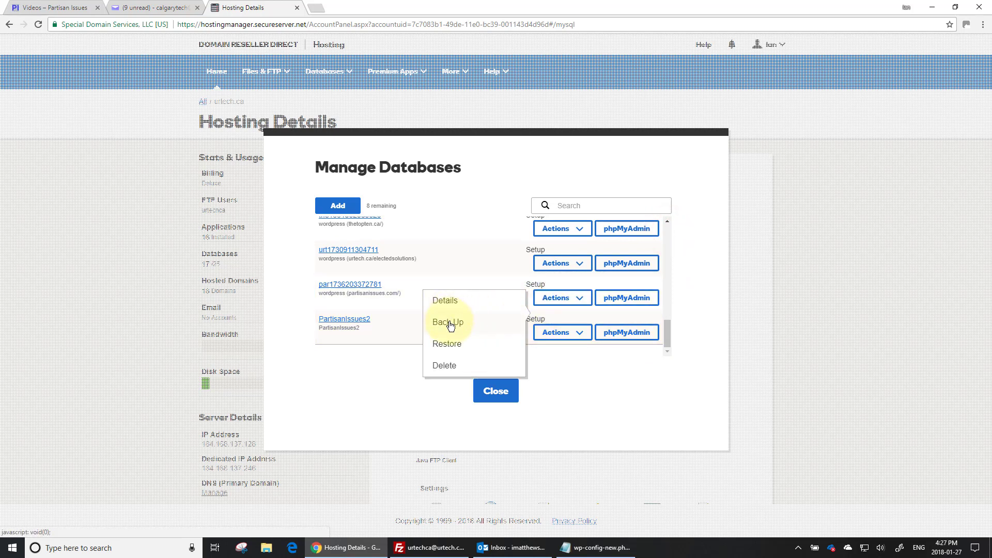
pyautogui.click(517, 138)
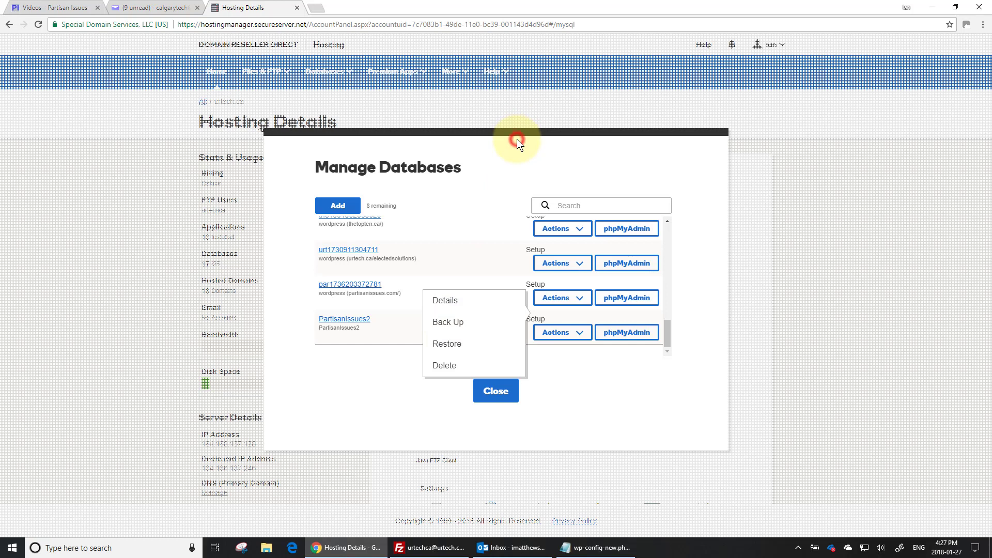
pyautogui.click(583, 408)
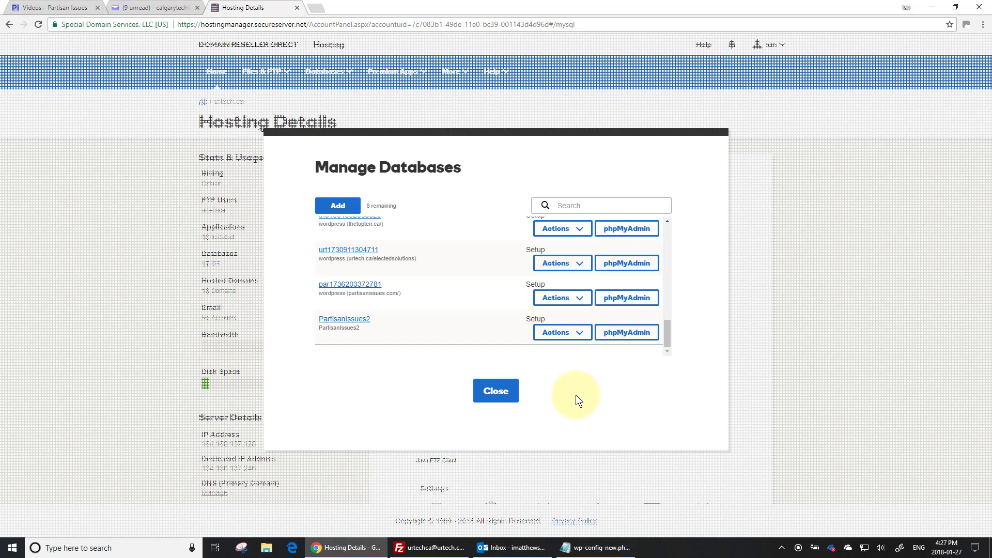
# Step: Start a new MySQL database with draft names around test12345 and enter the database password
pyautogui.click(331, 206)
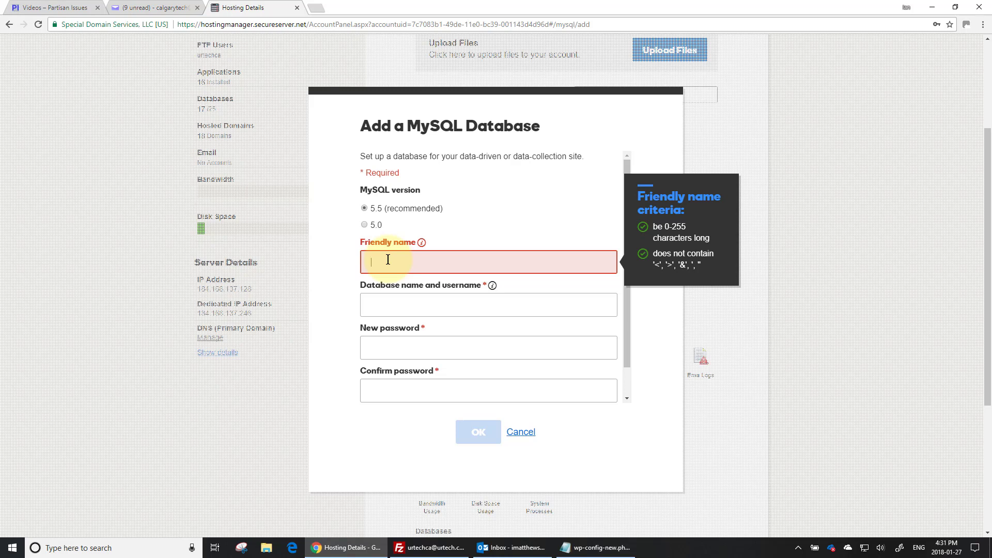
pyautogui.click(387, 260)
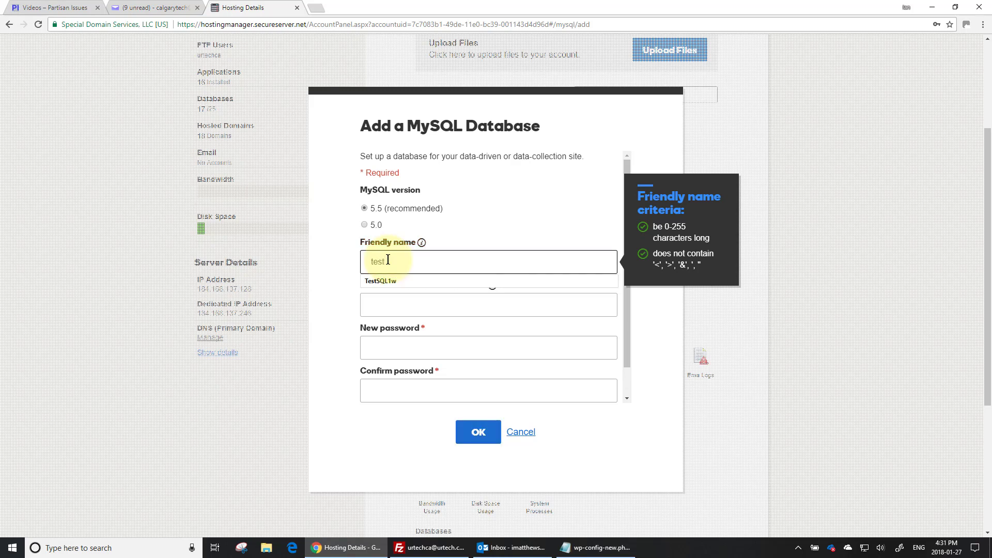
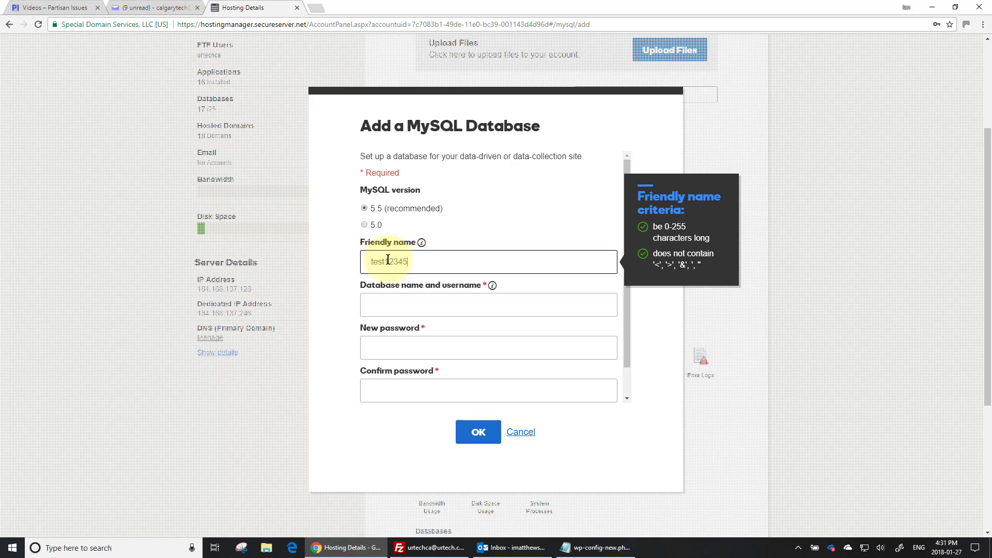
pyautogui.press('Tab')
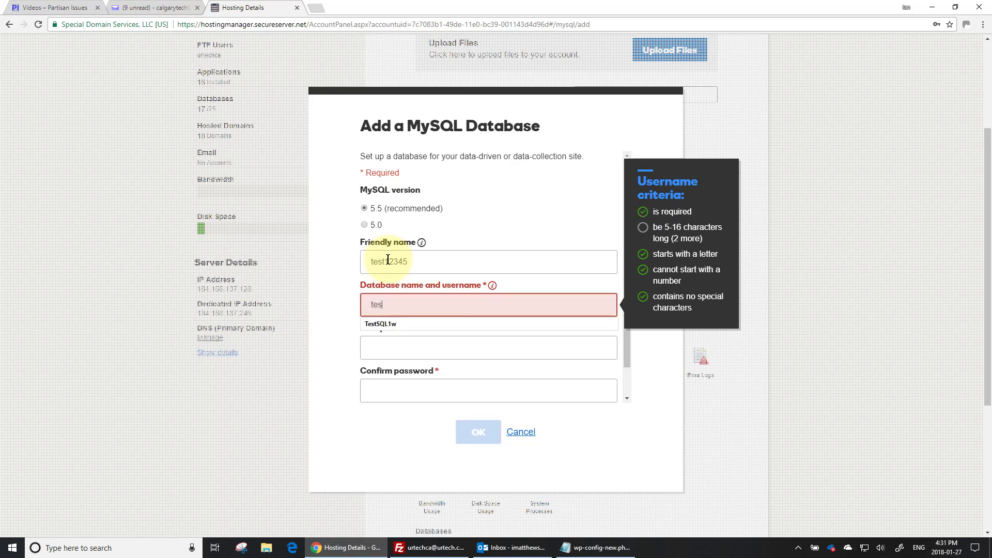
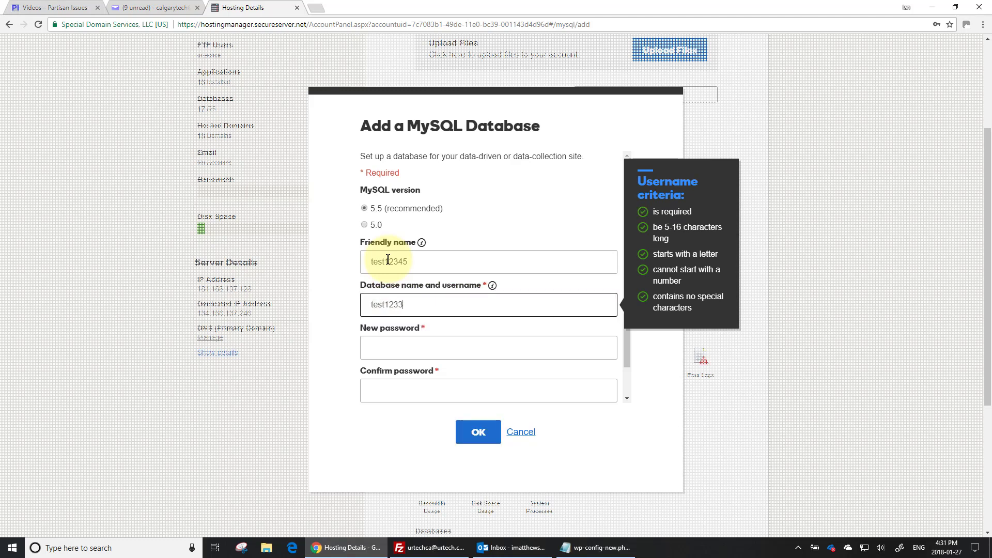
pyautogui.press('BackSpace')
pyautogui.press('BackSpace')
pyautogui.press('Tab')
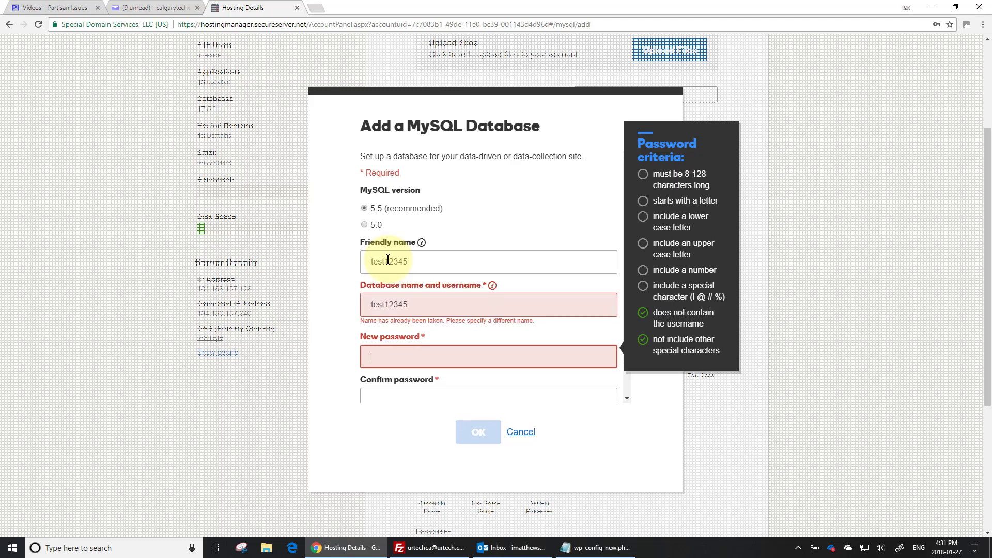
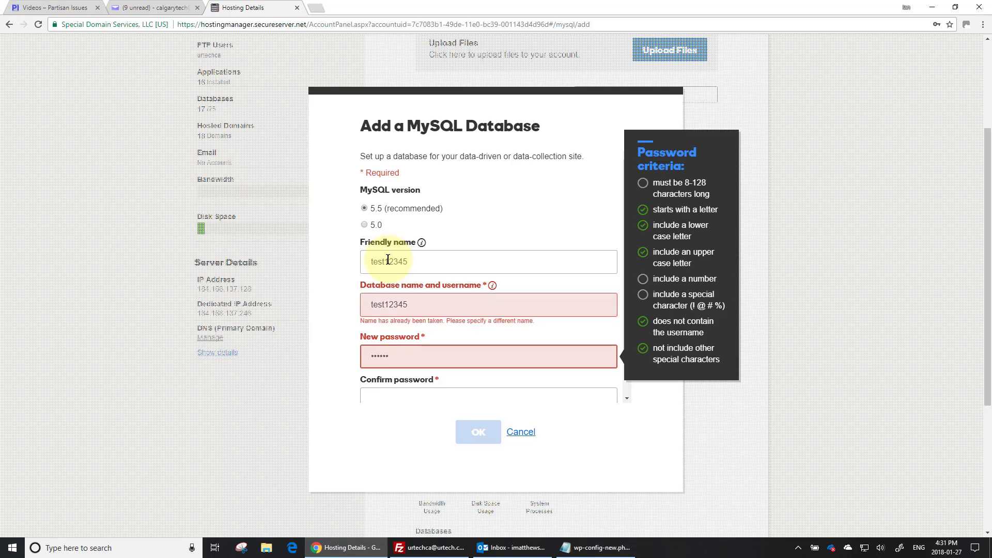
pyautogui.press('Tab')
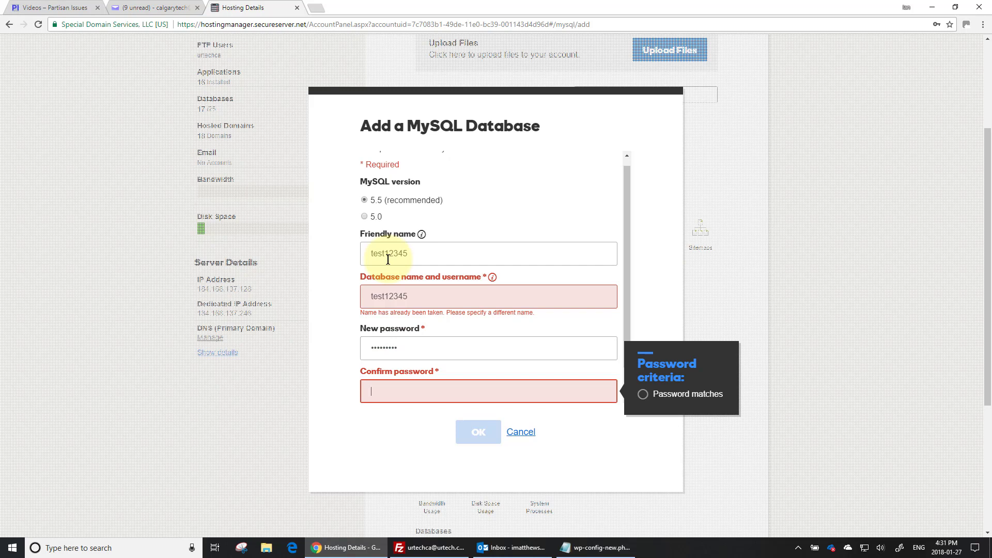
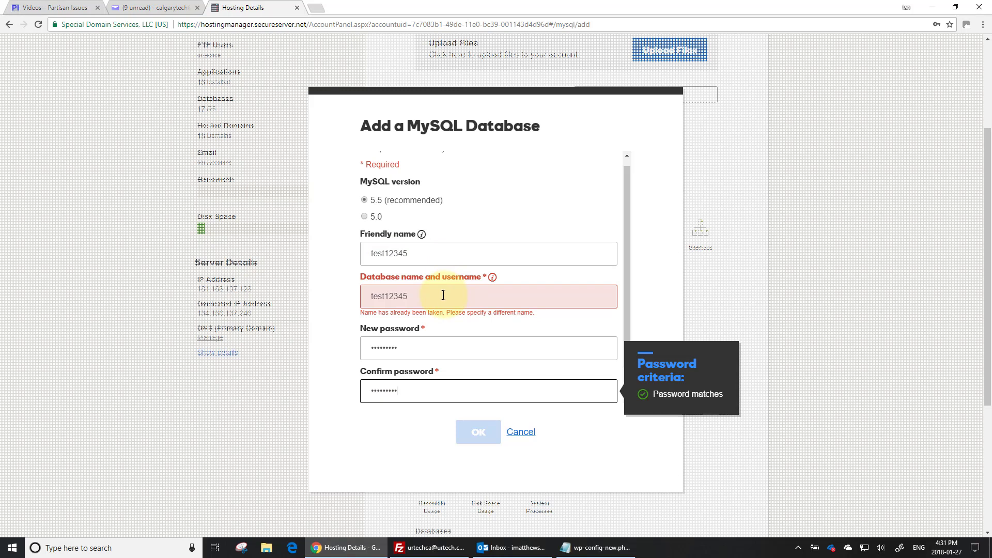
pyautogui.click(442, 253)
pyautogui.write('a')
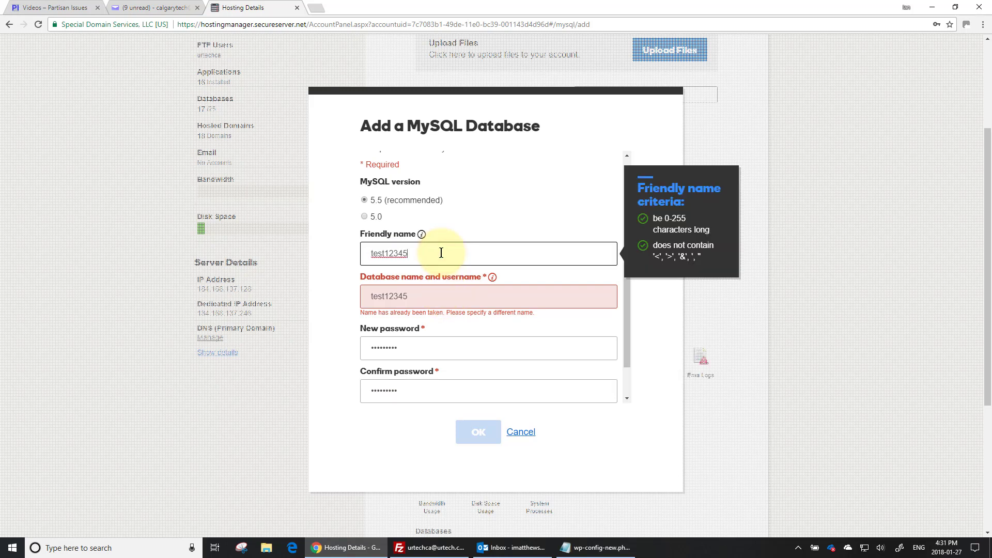
pyautogui.press('BackSpace')
pyautogui.press('BackSpace')
pyautogui.press('BackSpace')
pyautogui.write('5')
pyautogui.press('Tab')
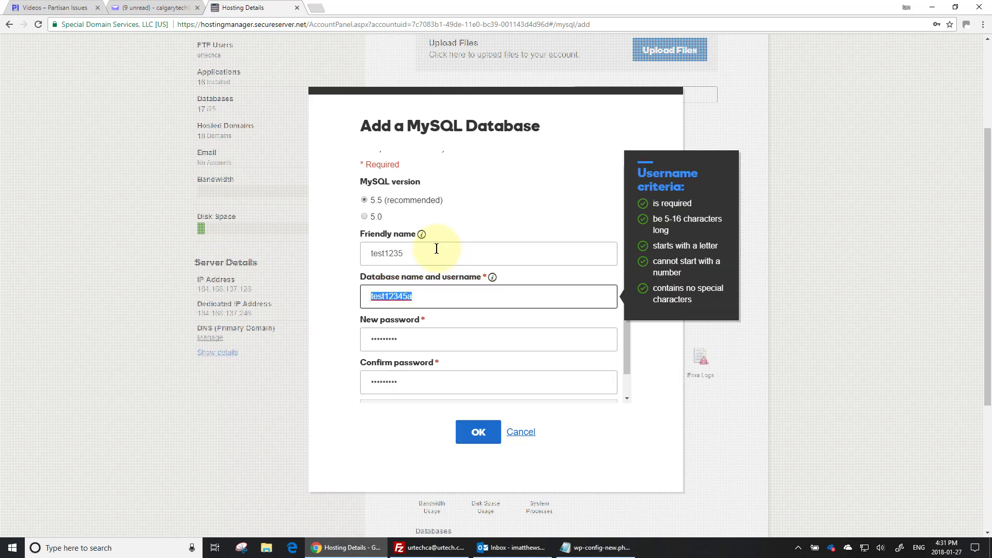
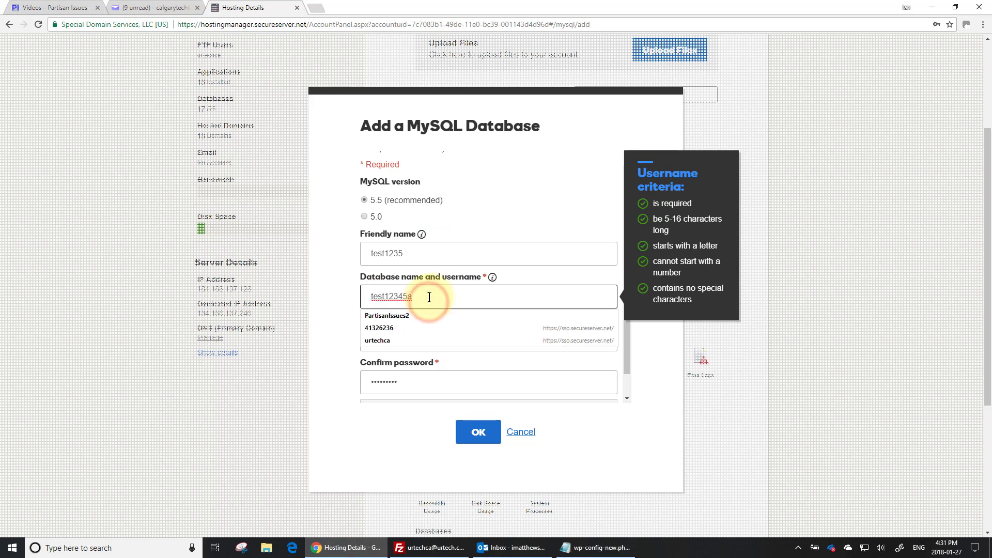
pyautogui.press('Tab')
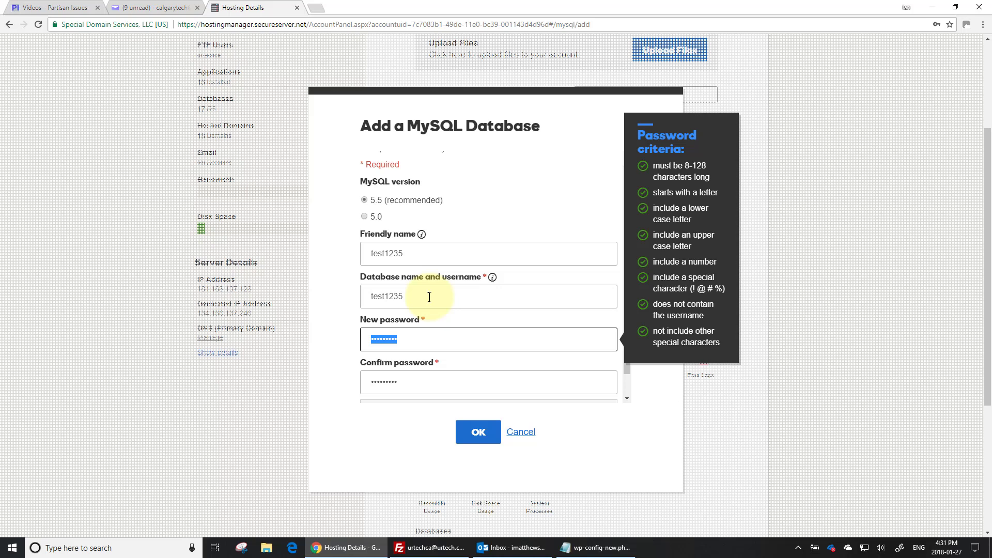
pyautogui.scroll(-1, 461, 389)
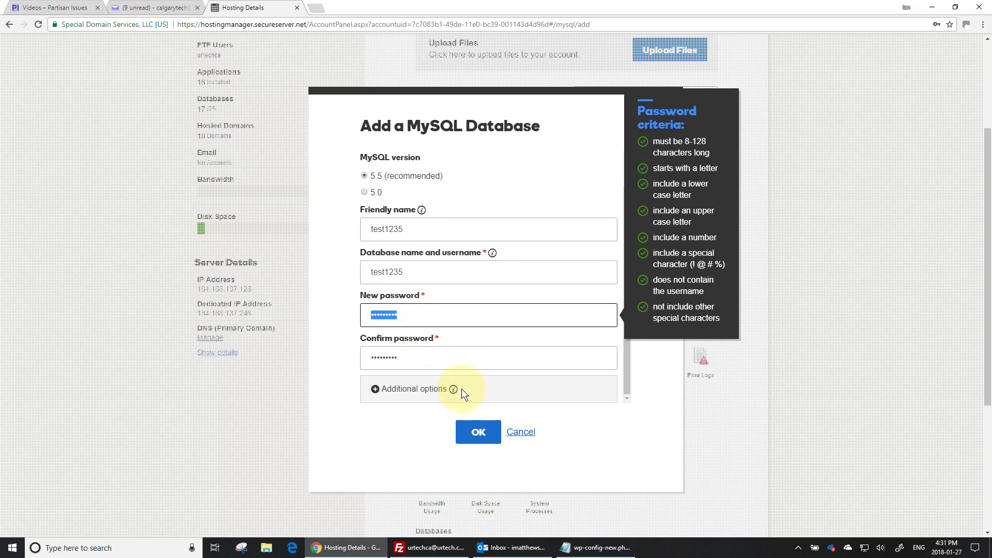
pyautogui.click(480, 433)
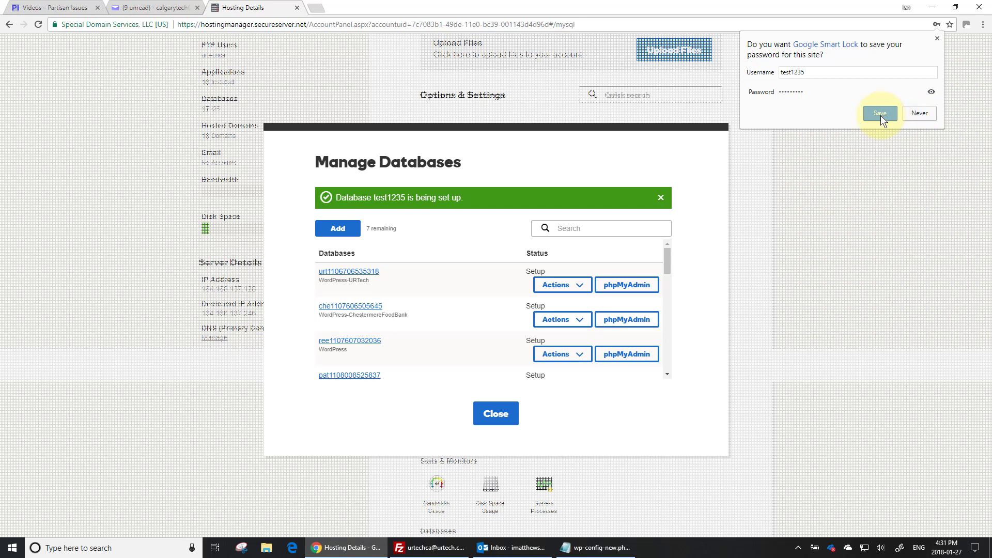
pyautogui.click(880, 116)
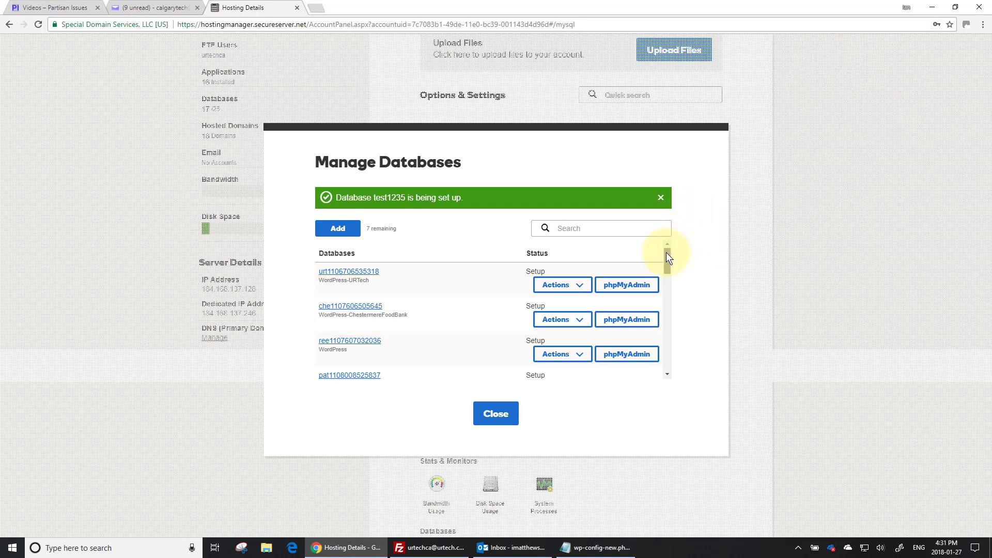
pyautogui.moveTo(665, 252); pyautogui.dragTo(666, 371)
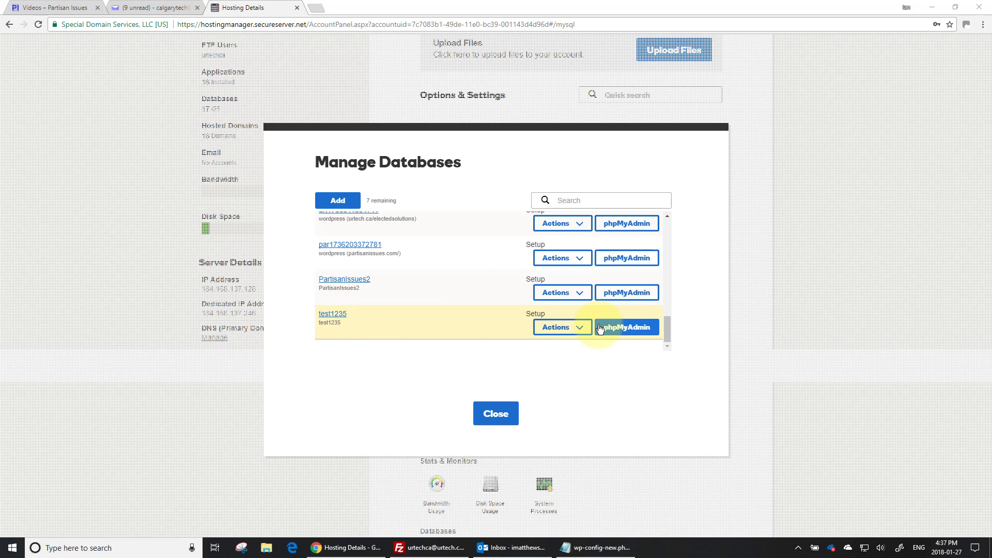
pyautogui.click(569, 327)
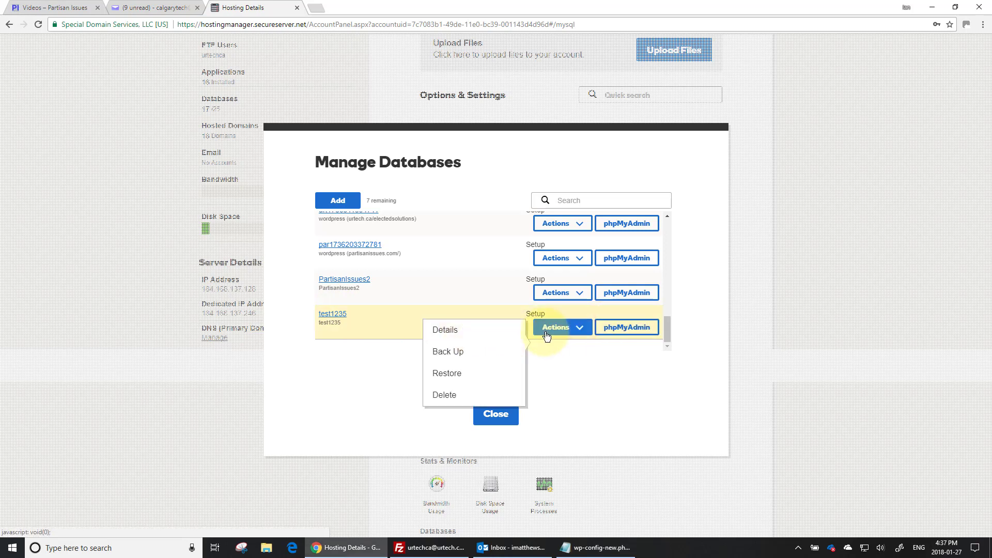
pyautogui.click(462, 331)
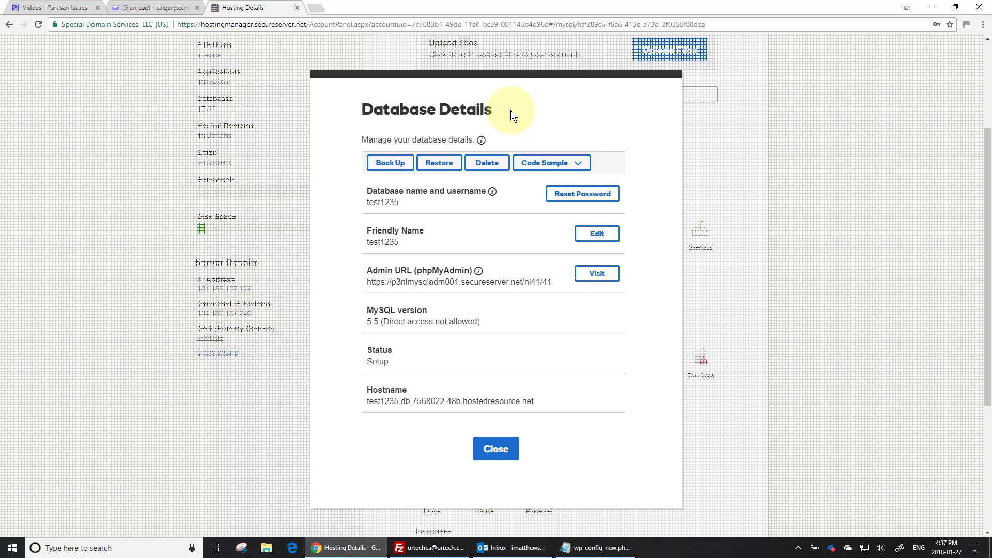
pyautogui.click(439, 163)
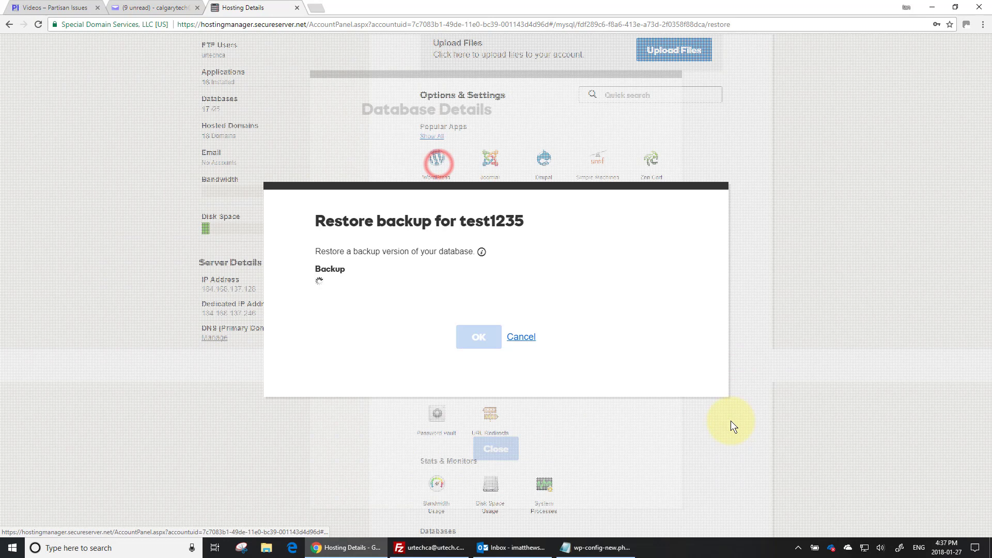
pyautogui.click(544, 293)
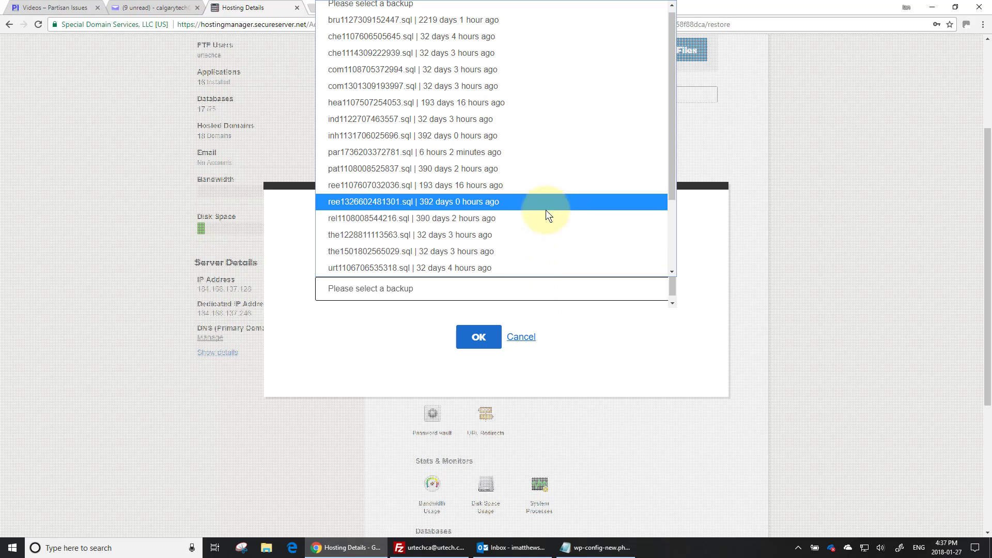
pyautogui.click(524, 157)
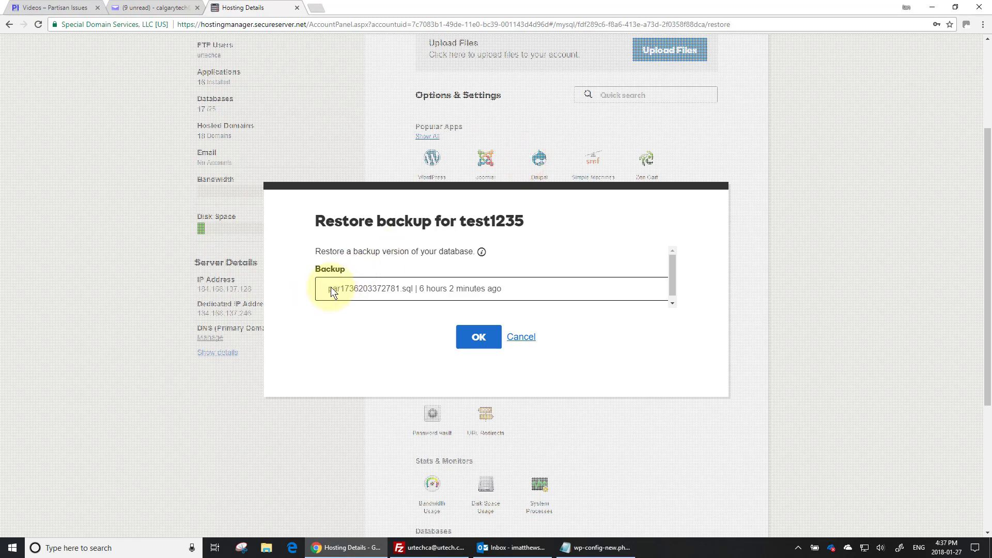
pyautogui.click(480, 338)
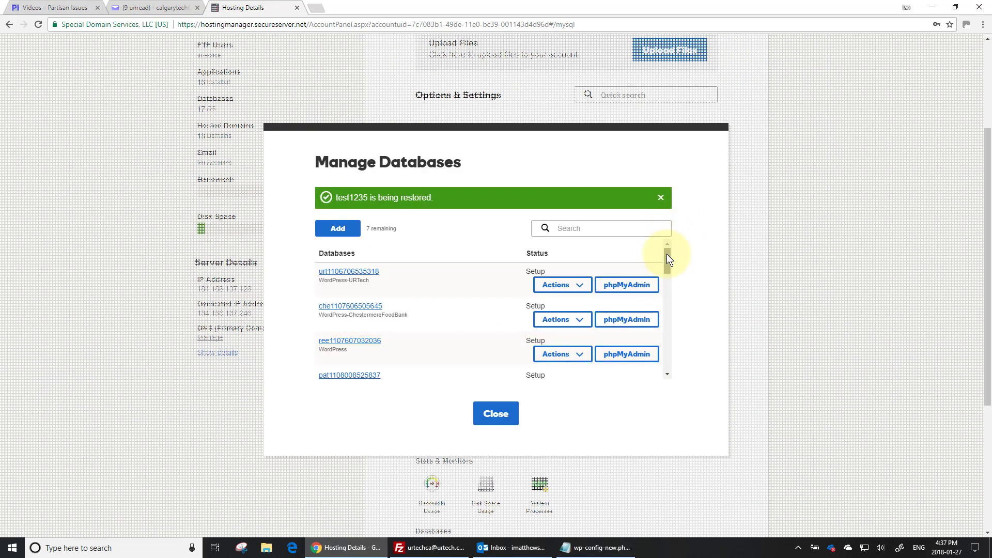
pyautogui.moveTo(666, 255); pyautogui.dragTo(675, 371)
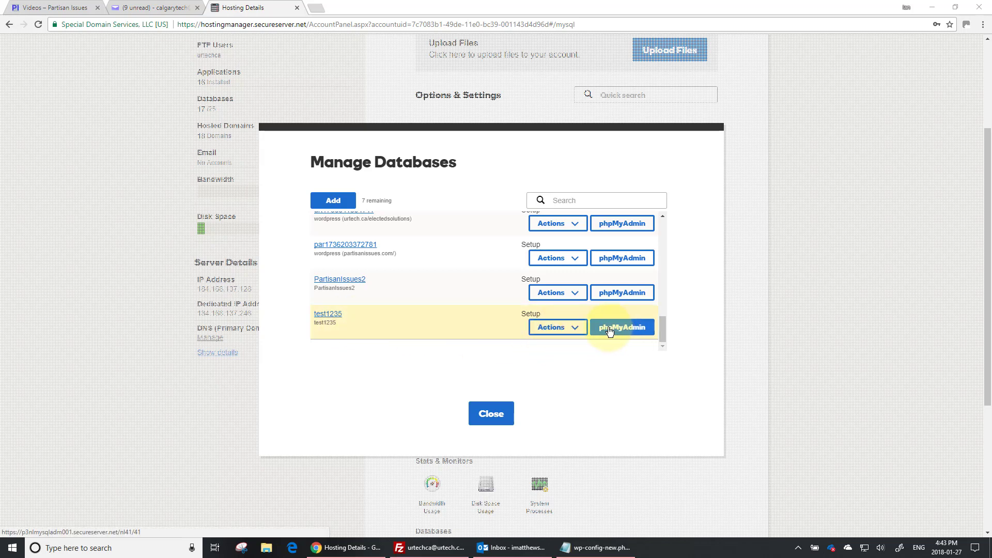
pyautogui.click(578, 328)
pyautogui.click(581, 377)
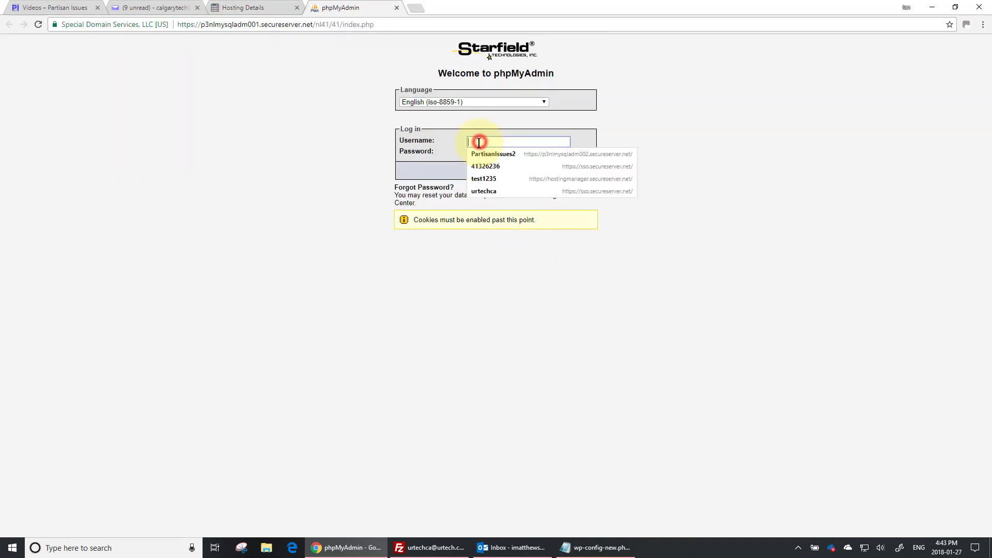
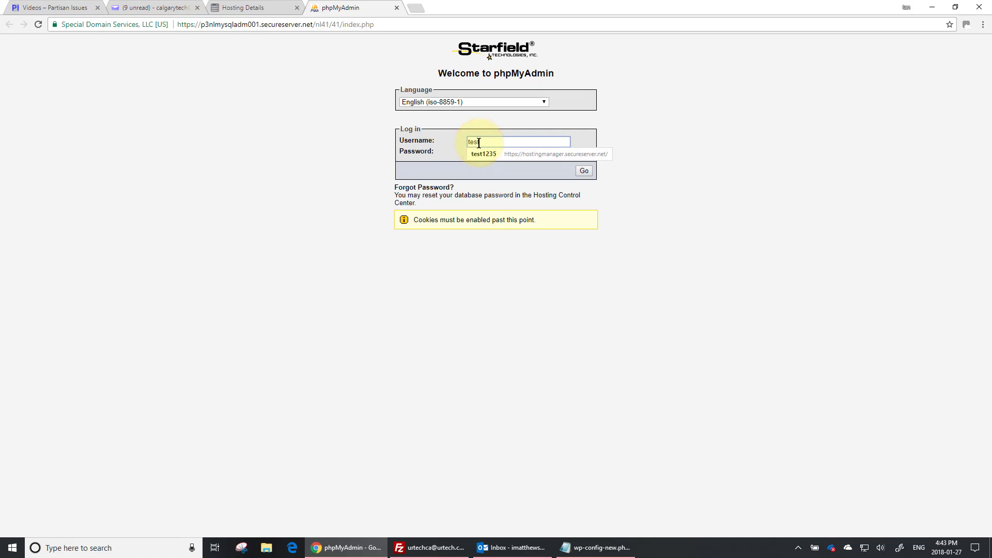
pyautogui.click(490, 154)
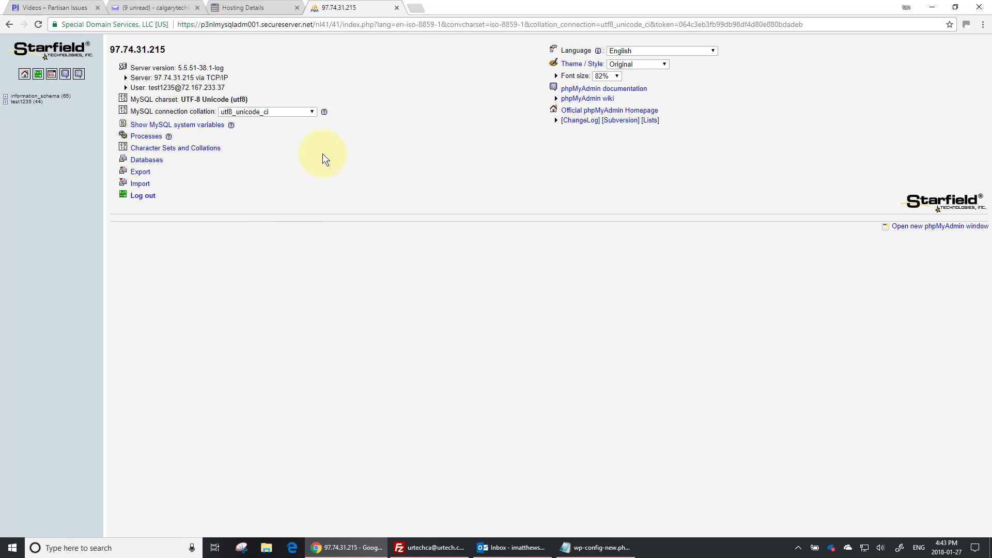
pyautogui.click(245, 9)
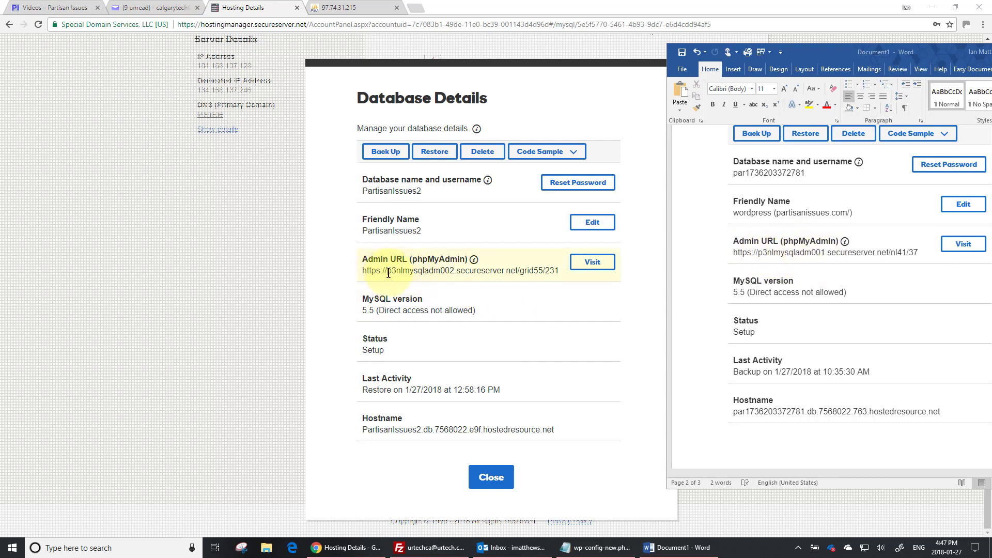
# Step: Close the Word notes and PartisanIssues2's Database Details, then switch to FileZilla
pyautogui.hotkey('alt', 'F4')
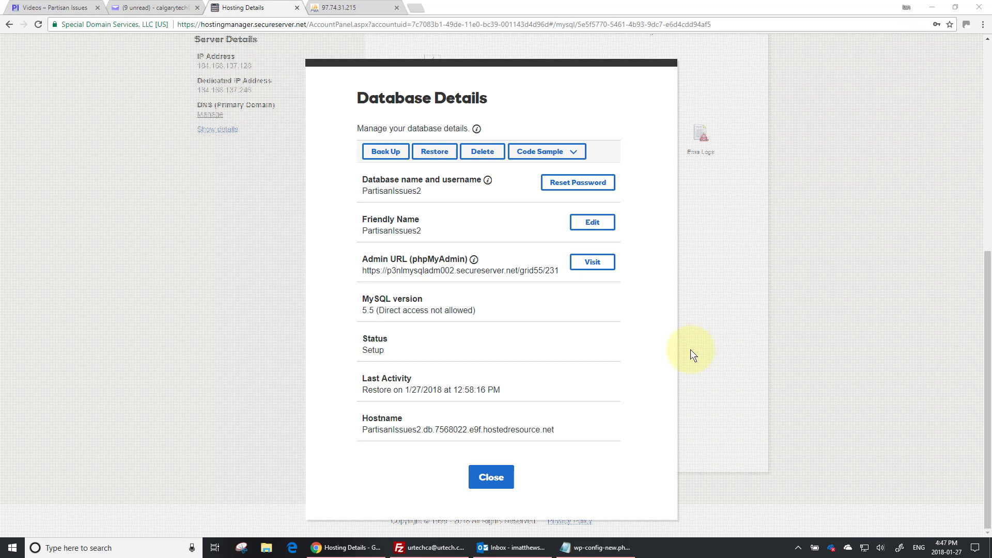
pyautogui.click(493, 476)
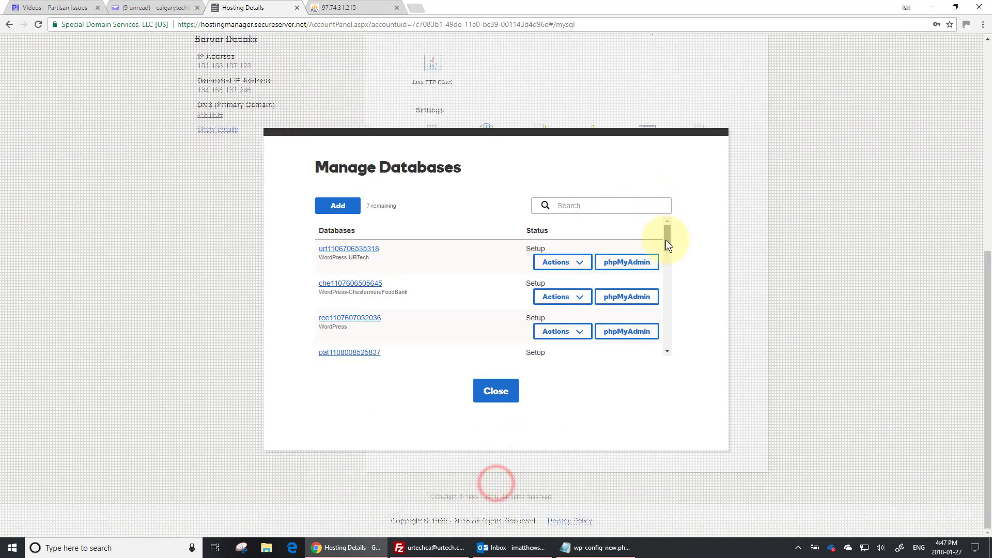
pyautogui.moveTo(665, 284); pyautogui.dragTo(674, 361)
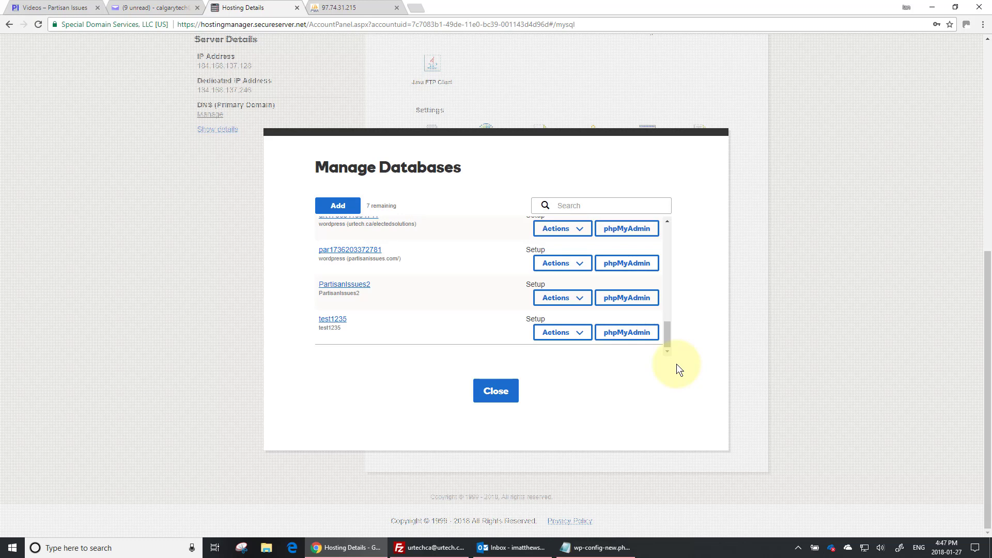
pyautogui.hotkey('alt', 'Tab')
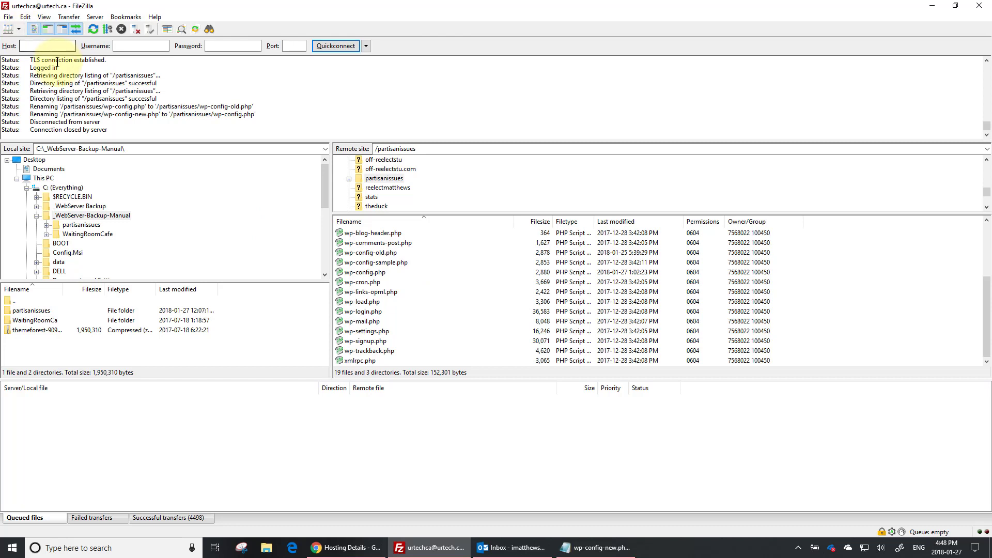
# Step: Select the remote wp-config.php in FileZilla, then bring up wp-config-new.php in Notepad
pyautogui.click(41, 46)
pyautogui.click(130, 46)
pyautogui.click(212, 46)
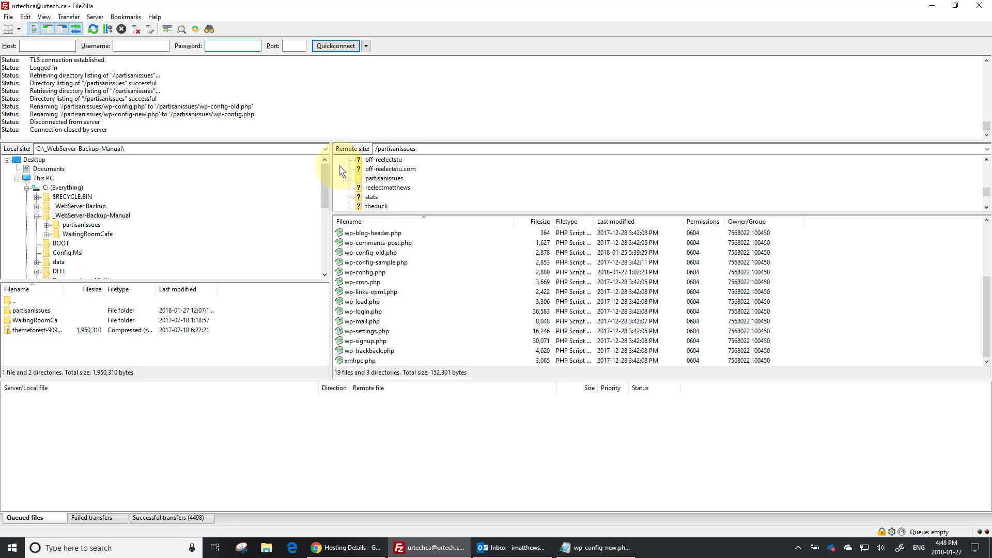
pyautogui.click(354, 273)
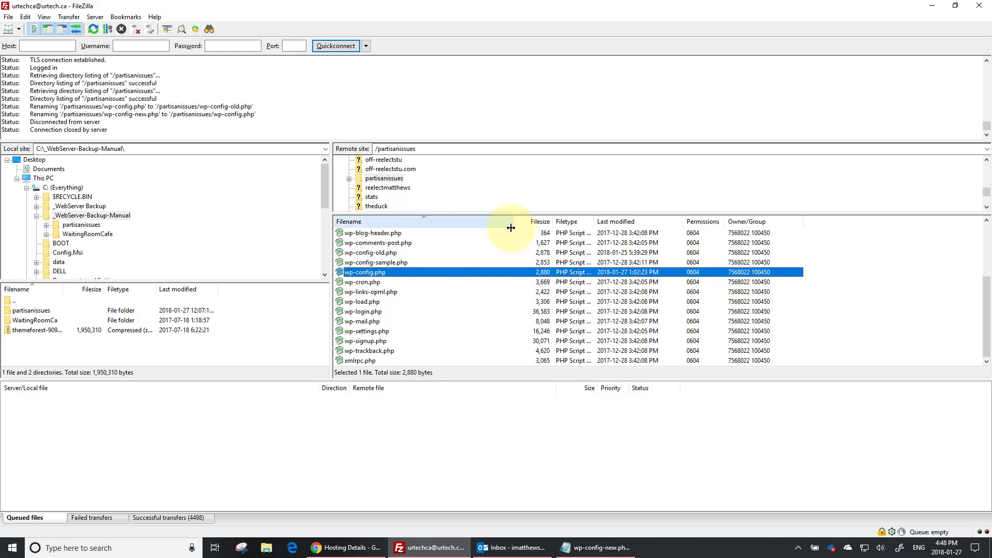
pyautogui.click(596, 548)
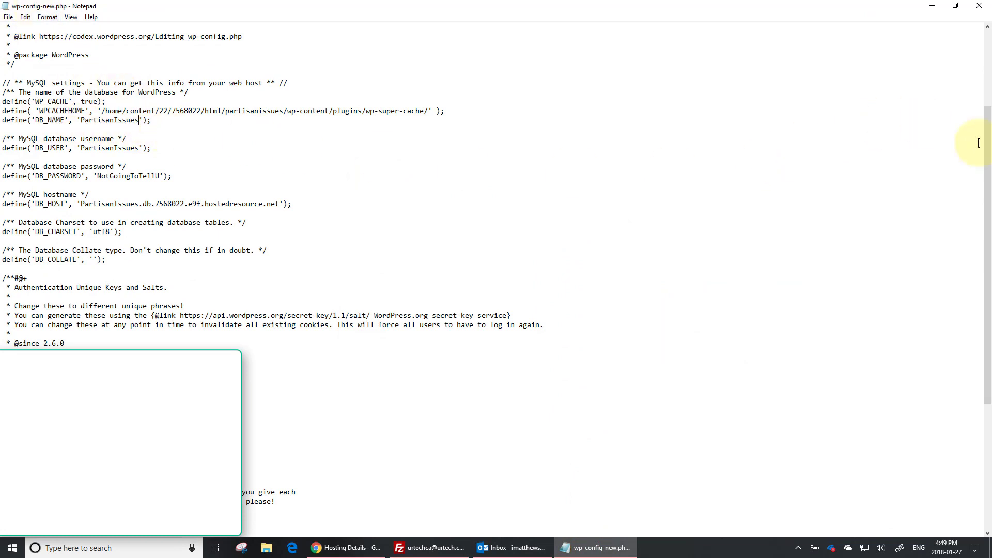
pyautogui.moveTo(986, 178); pyautogui.dragTo(990, 95)
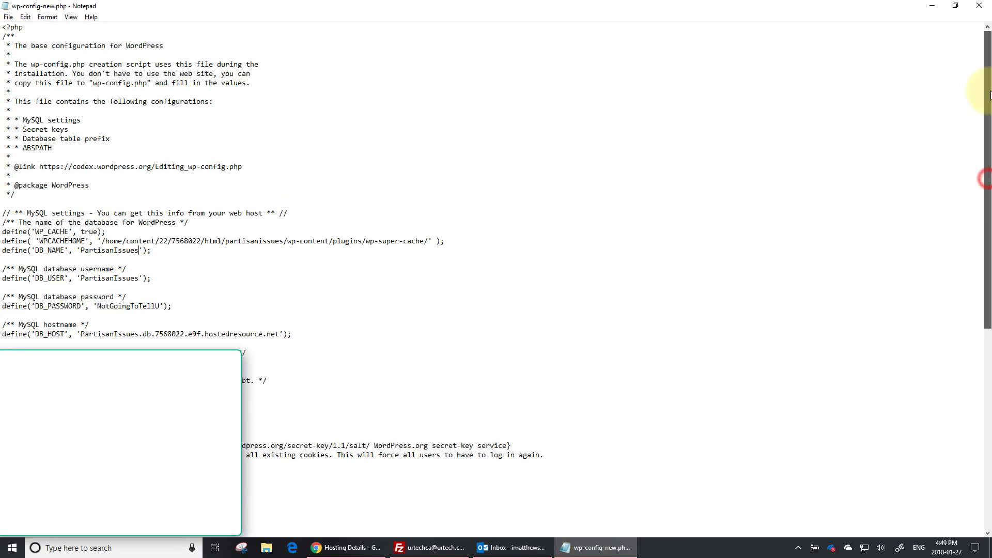
pyautogui.scroll(-3, 977, 124)
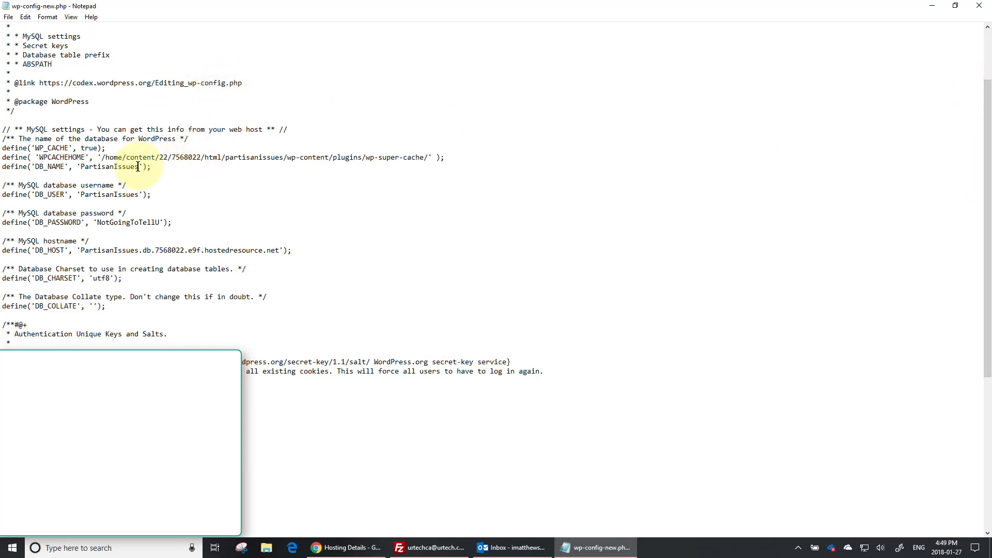
pyautogui.moveTo(138, 166); pyautogui.dragTo(80, 167)
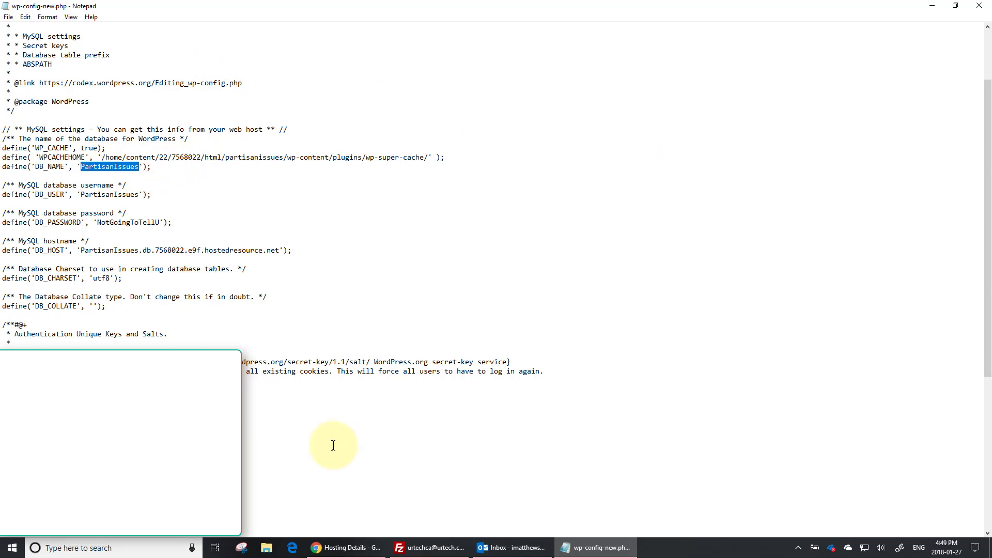
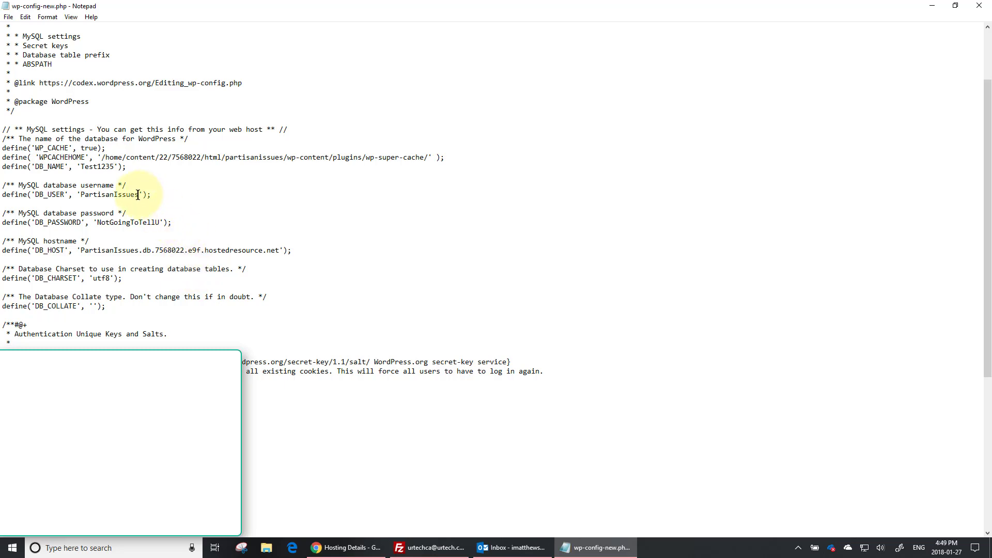
pyautogui.moveTo(138, 194); pyautogui.dragTo(80, 196)
pyautogui.write('Test')
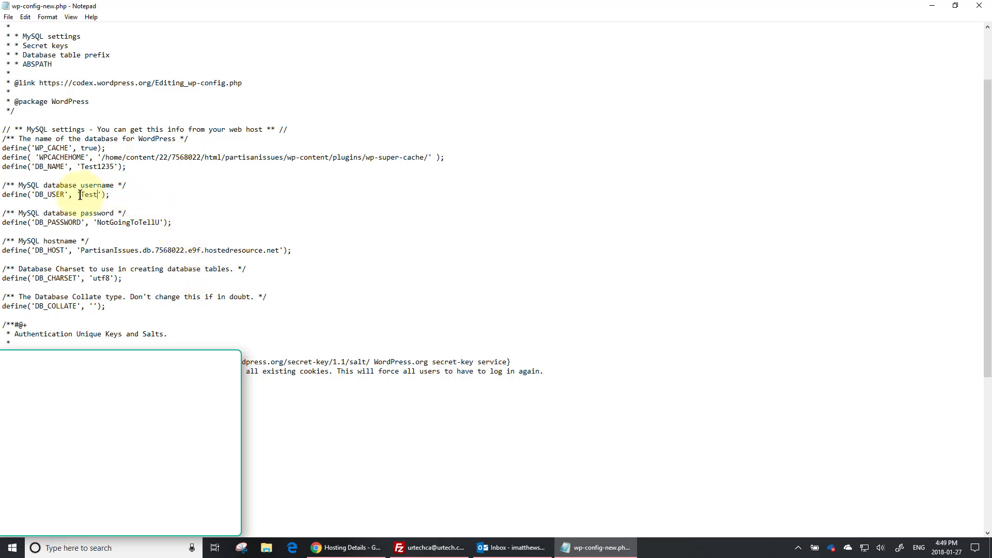
pyautogui.press('BackSpace')
pyautogui.press('BackSpace')
pyautogui.press('BackSpace')
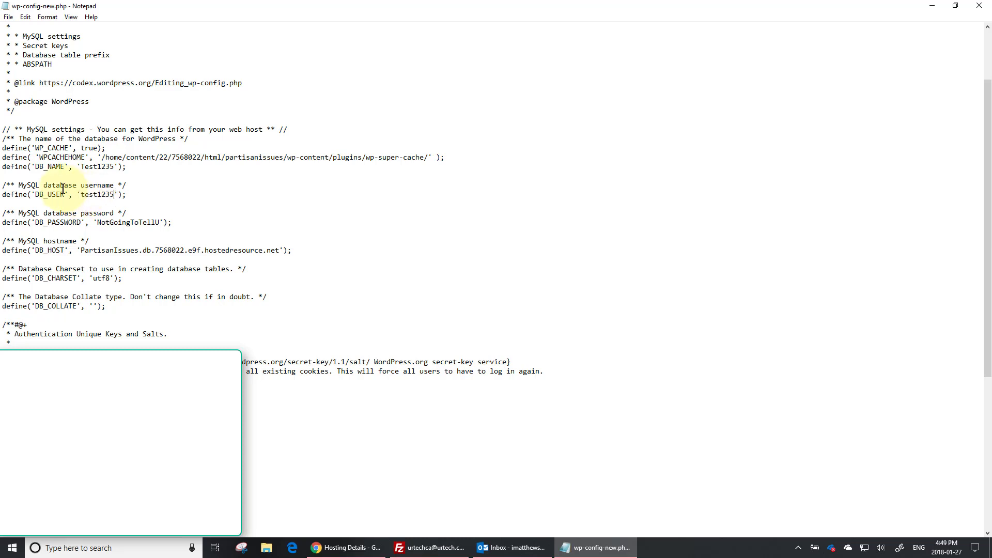
pyautogui.click(84, 166)
pyautogui.press('BackSpace')
pyautogui.write('t')
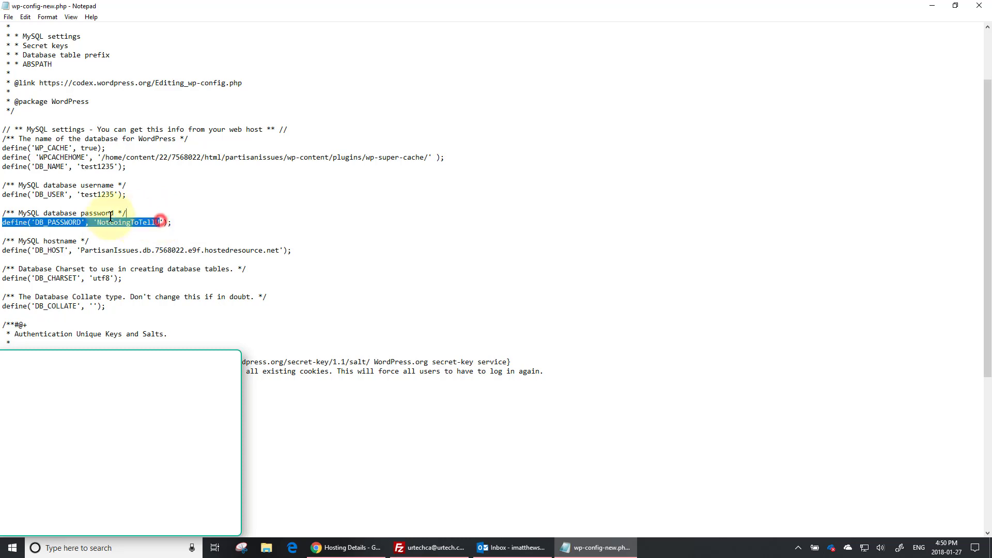
pyautogui.doubleClick(160, 222)
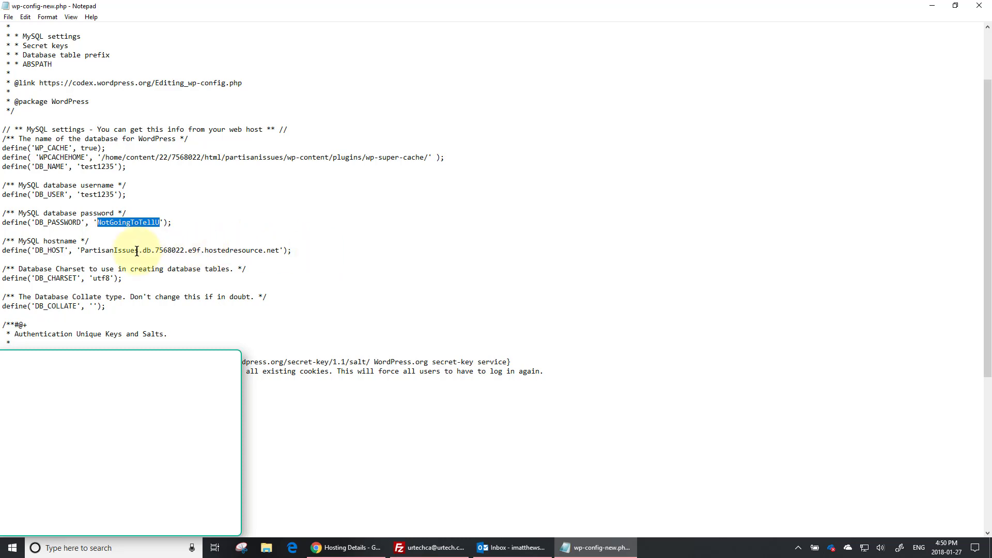
pyautogui.moveTo(139, 250); pyautogui.dragTo(77, 251)
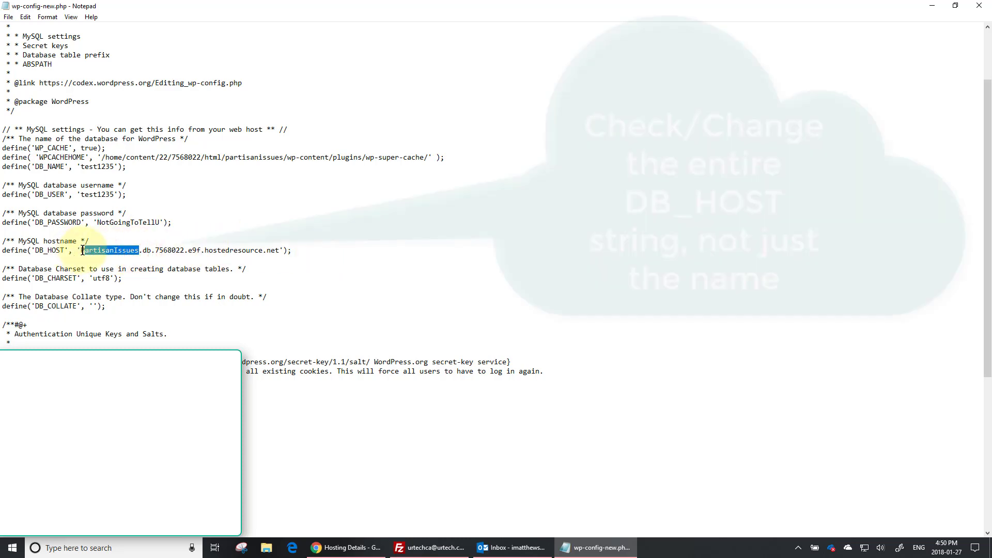
pyautogui.press('Delete')
pyautogui.press('Delete')
pyautogui.write('test.')
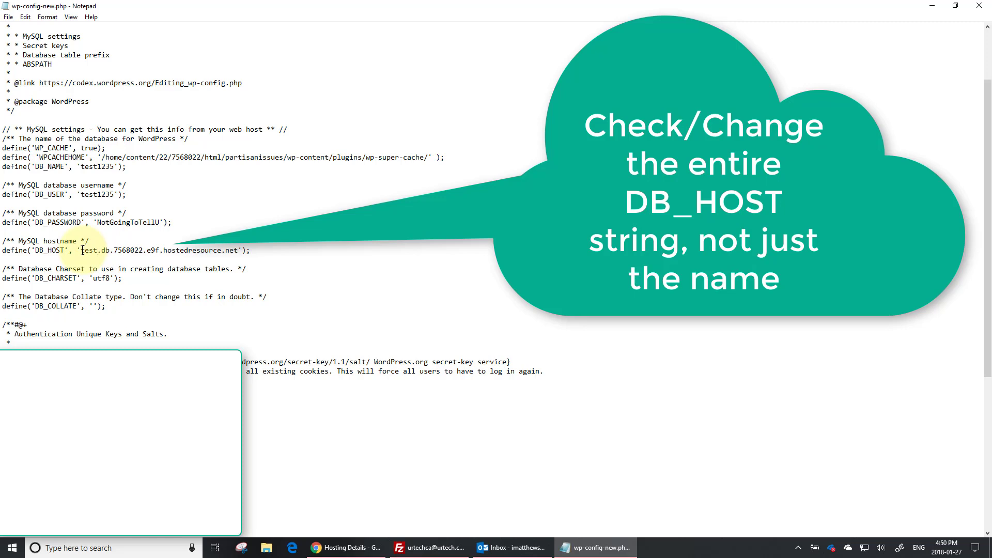
pyautogui.press('Left')
pyautogui.write('1235')
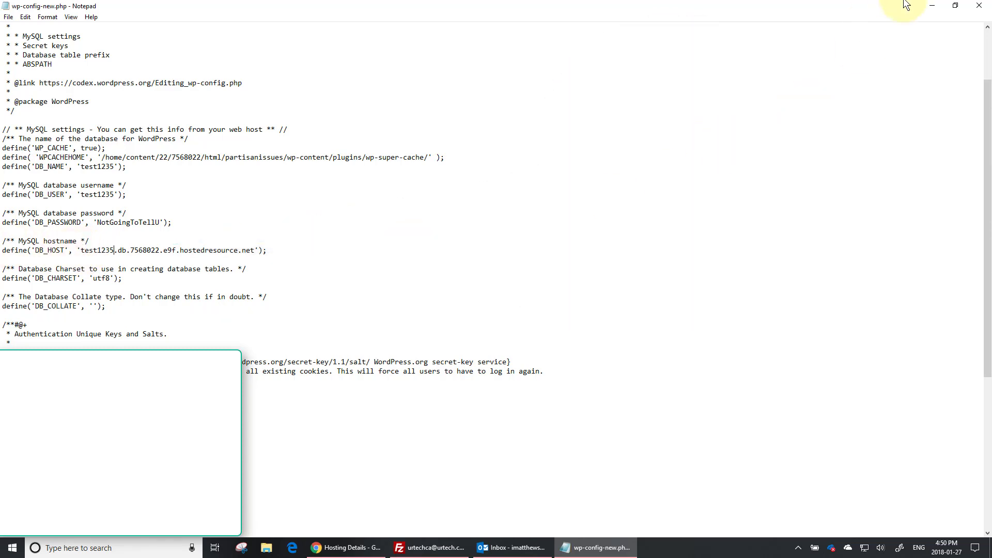
# Step: Minimize Notepad and select the remote wp-config-old.php file in FileZilla
pyautogui.click(930, 6)
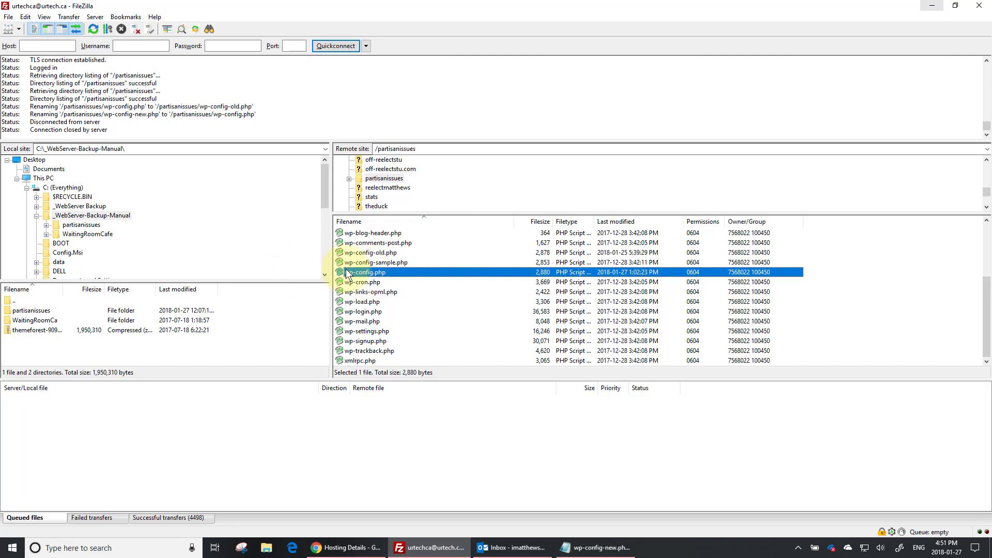
pyautogui.click(383, 251)
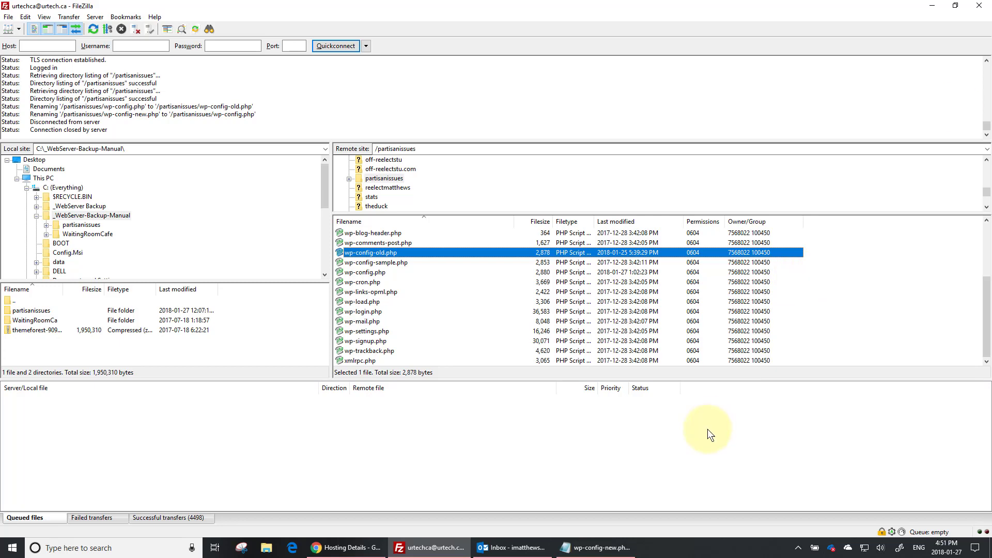
# Step: Browse the Partisan Issues home, Elections, Videos and Technology pages to confirm they load
pyautogui.click(381, 556)
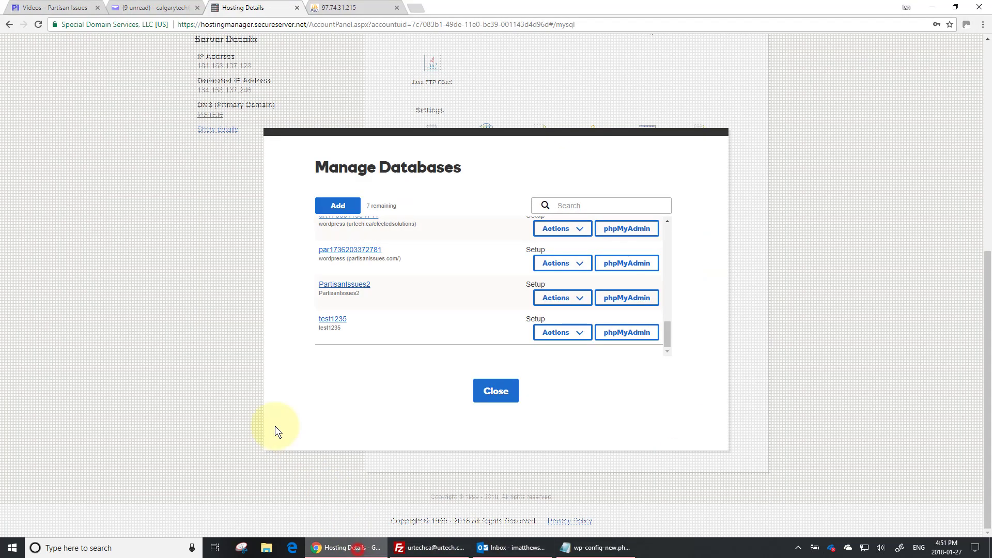
pyautogui.click(38, 7)
pyautogui.click(206, 157)
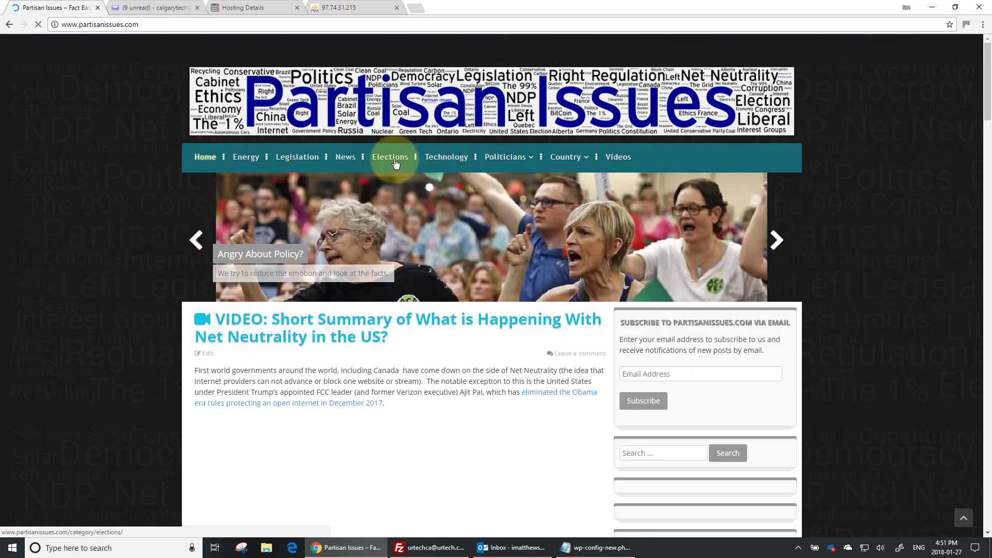
pyautogui.click(391, 157)
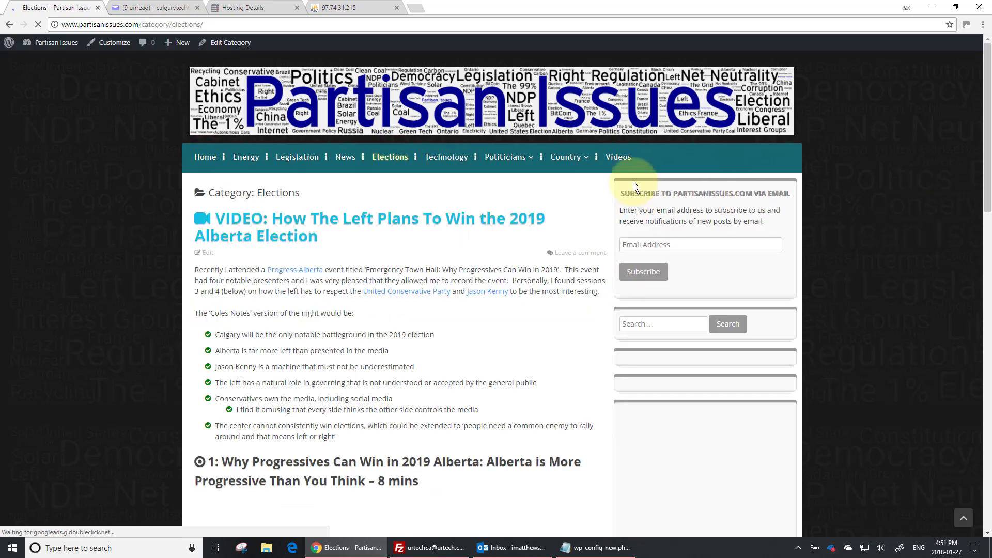
pyautogui.click(626, 158)
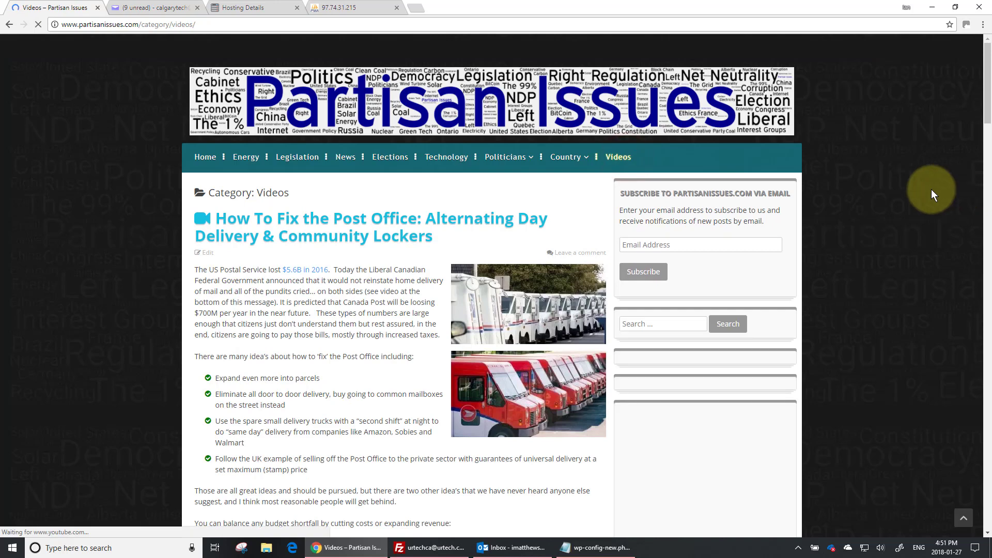
pyautogui.click(397, 159)
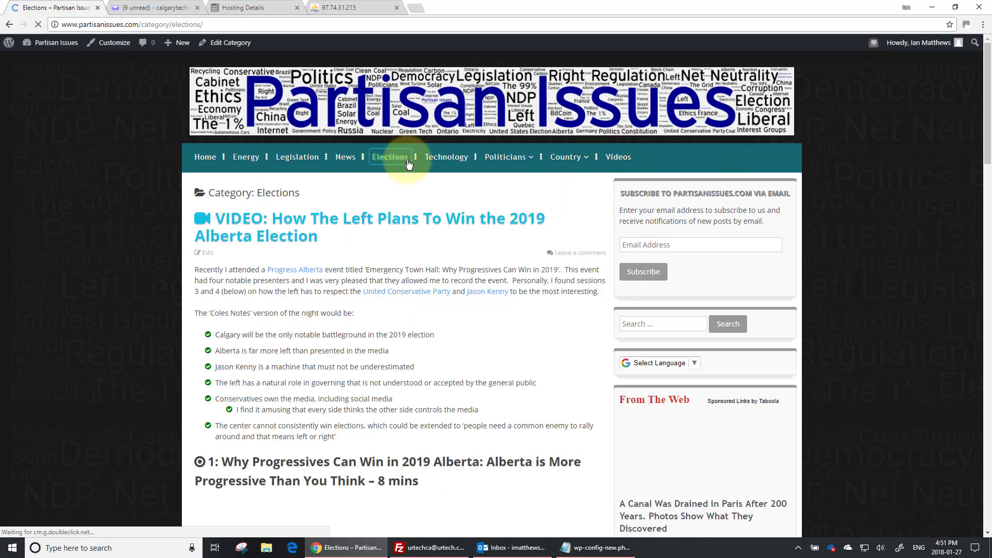
pyautogui.click(459, 161)
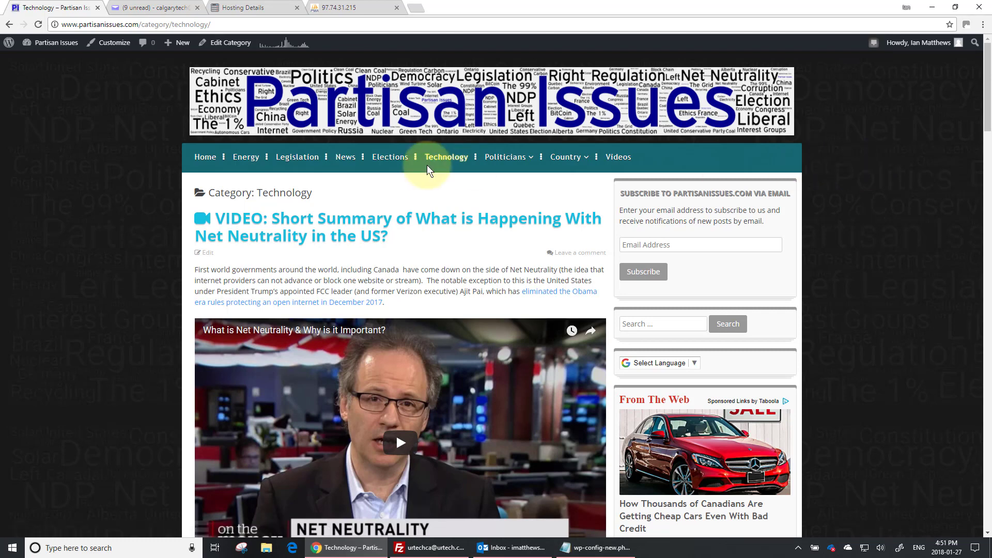
pyautogui.click(205, 157)
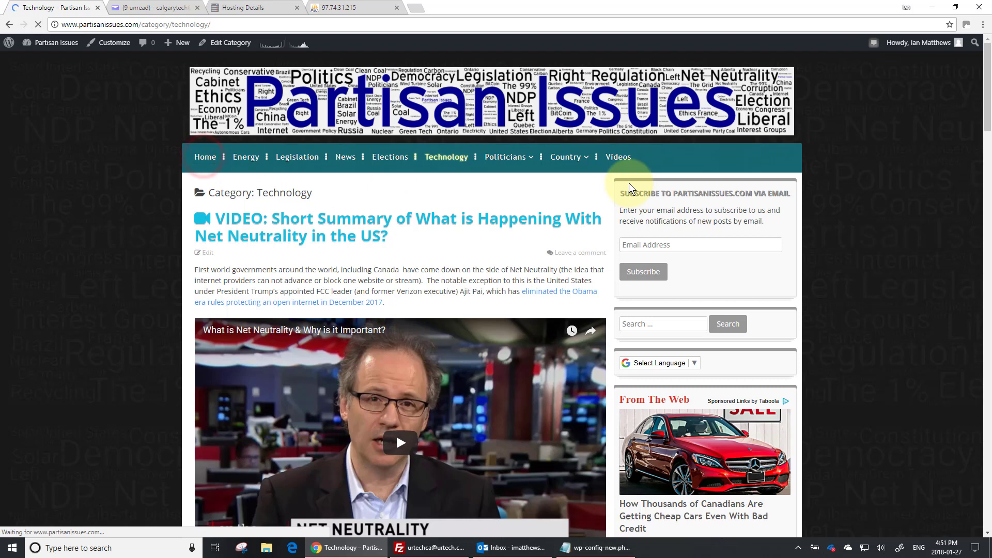